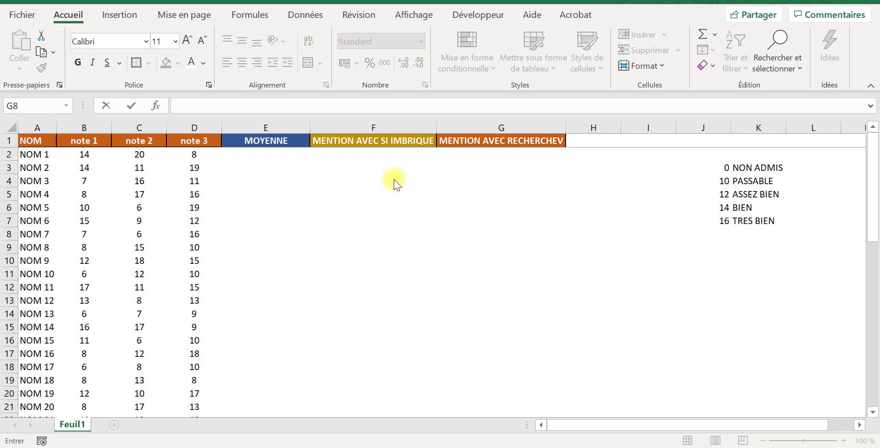
# Step: Enter the formula =MOYENNE(B2:D2) in cell E2 to average the three grades of NOM 1
pyautogui.click(745, 170)
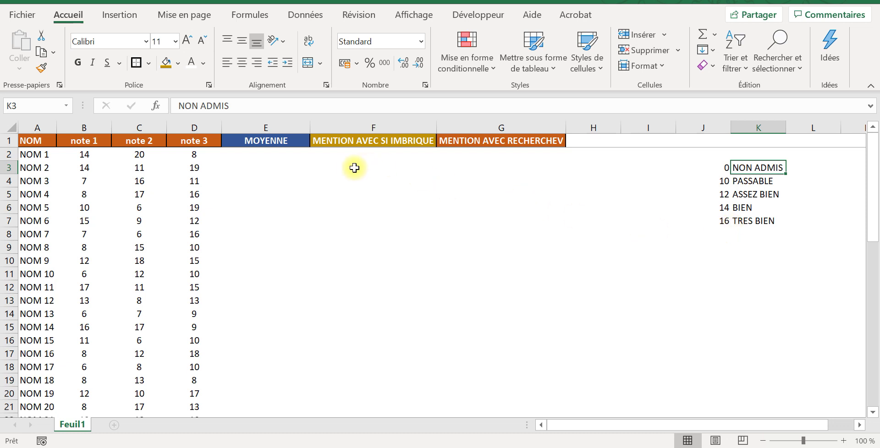
pyautogui.click(250, 154)
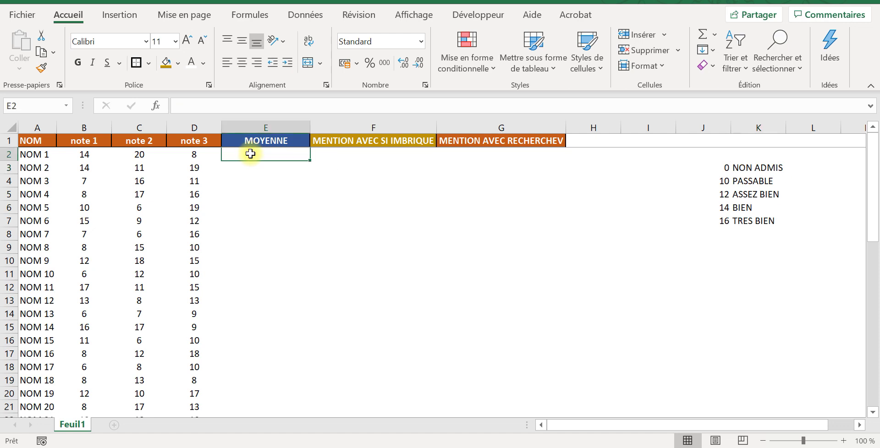
pyautogui.press('capslock')
pyautogui.write('=')
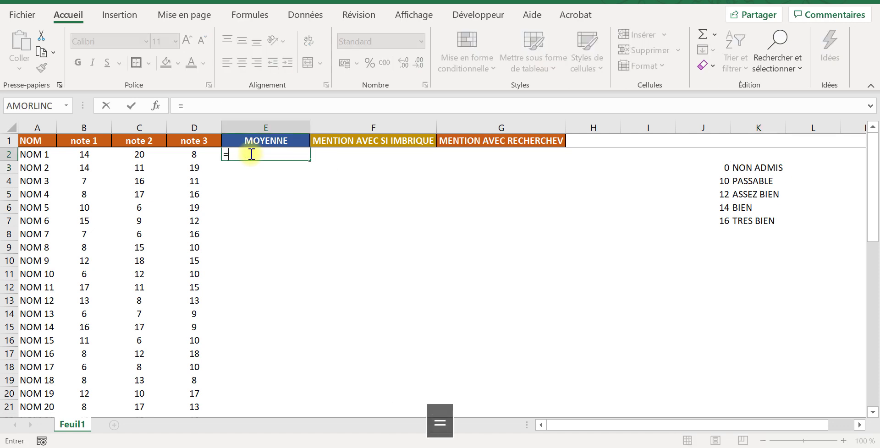
pyautogui.write('moye')
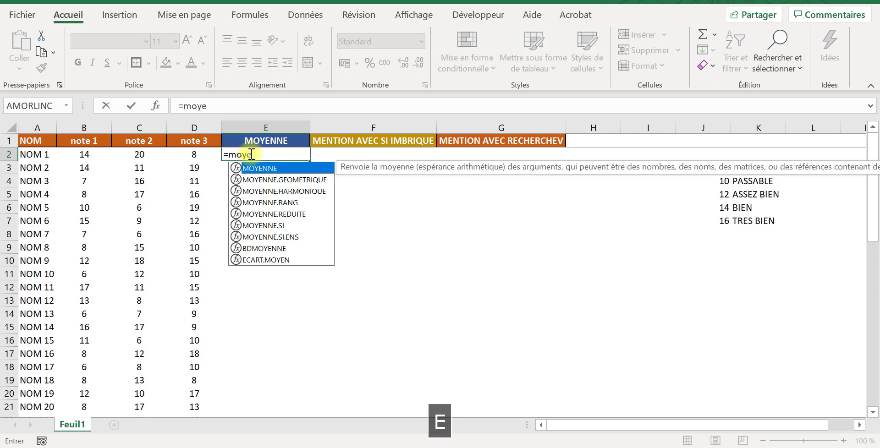
pyautogui.doubleClick(253, 168)
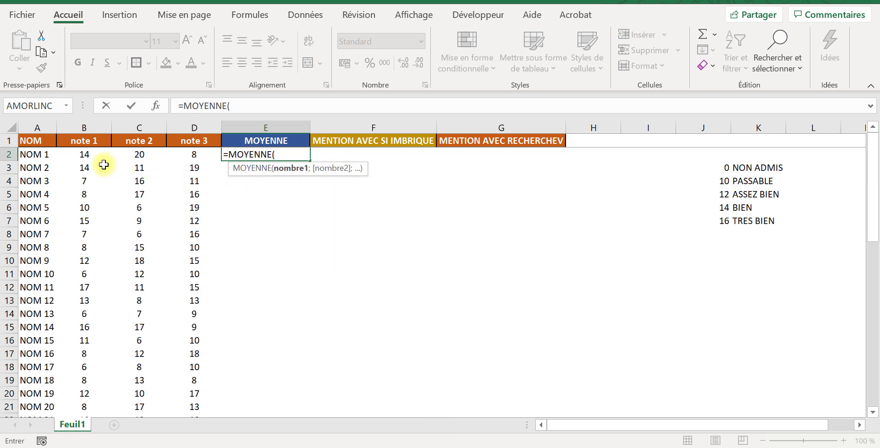
pyautogui.moveTo(82, 154); pyautogui.dragTo(174, 149)
pyautogui.write(')')
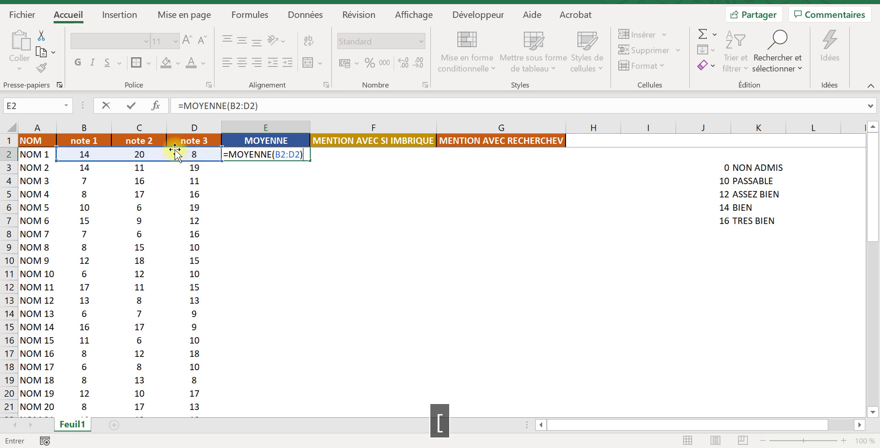
pyautogui.press('Return')
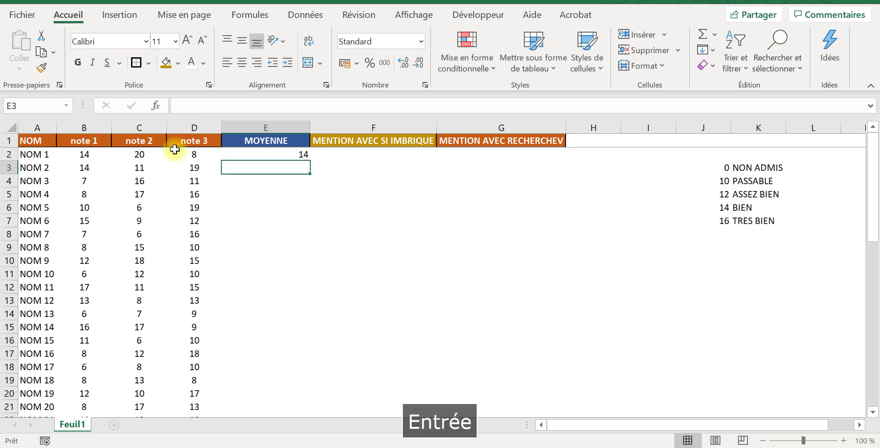
# Step: Format the average in E2 with the Nombre category and 2 decimal places
pyautogui.click(294, 156)
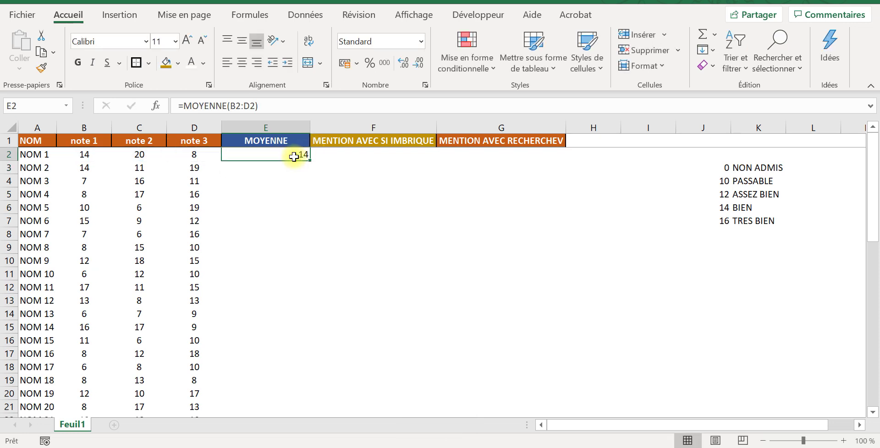
pyautogui.rightClick(294, 157)
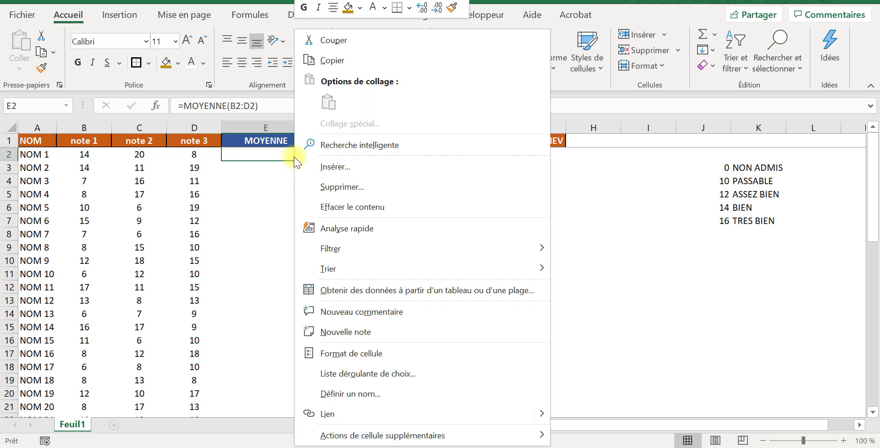
pyautogui.click(336, 351)
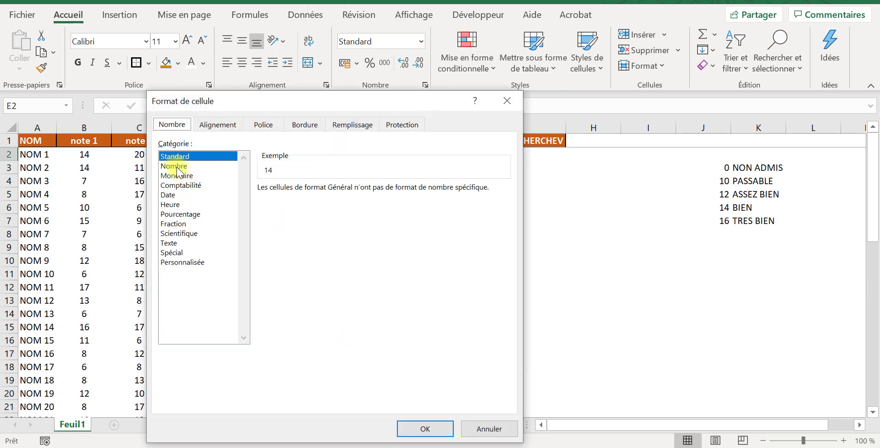
pyautogui.click(176, 167)
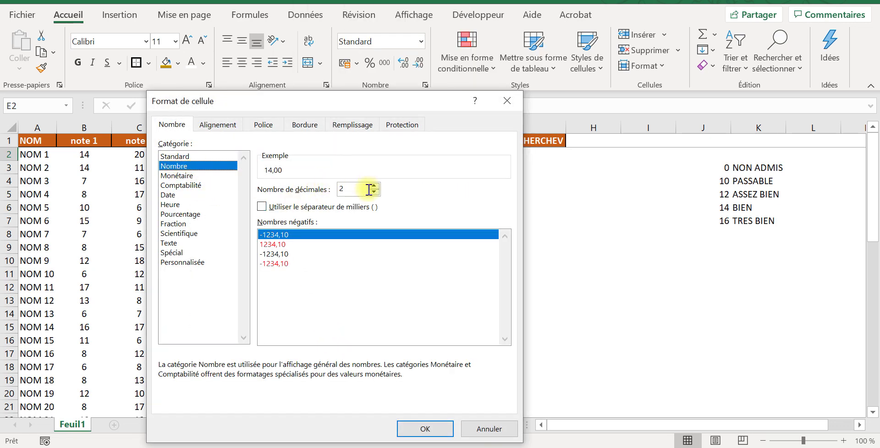
pyautogui.click(430, 431)
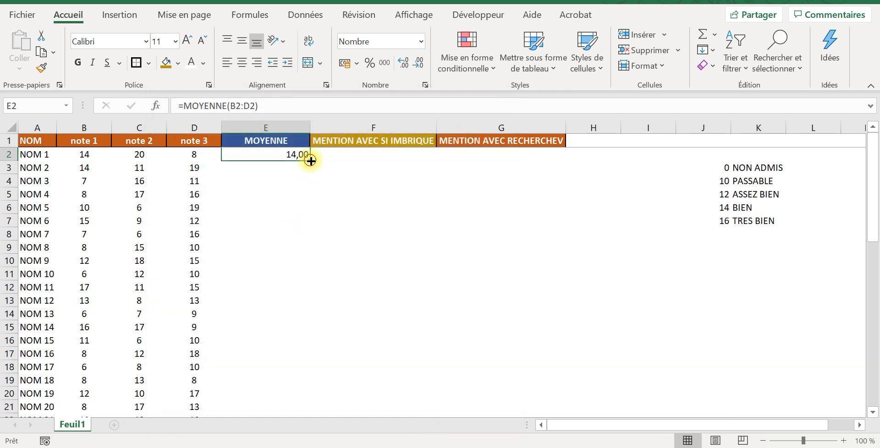
# Step: Fill the E2 average formula down the MOYENNE column for all students and check the copied formulas
pyautogui.doubleClick(311, 161)
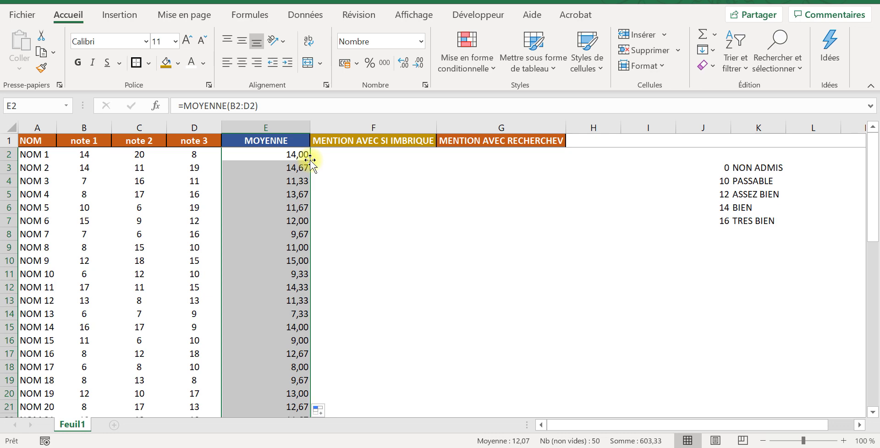
pyautogui.click(303, 169)
pyautogui.click(302, 222)
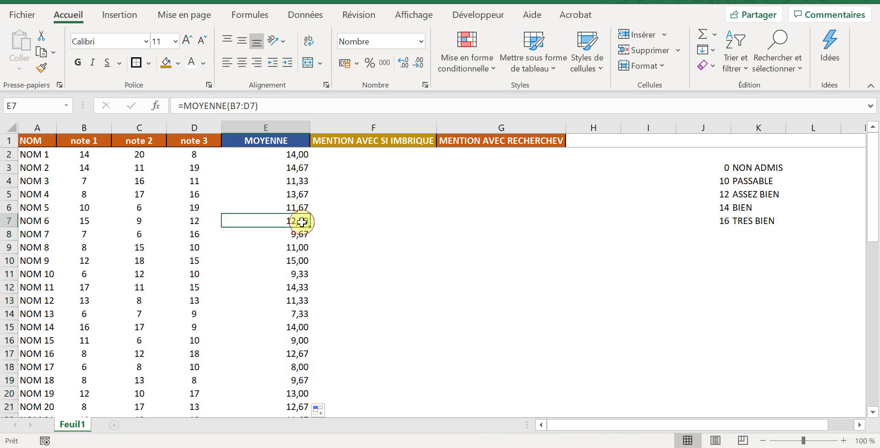
# Step: Start a SI formula in F2 with the logical test E2<10
pyautogui.click(367, 155)
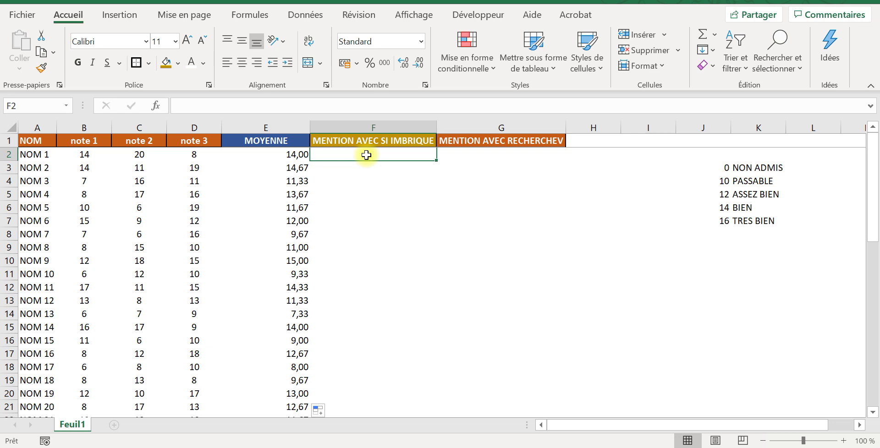
pyautogui.write('=')
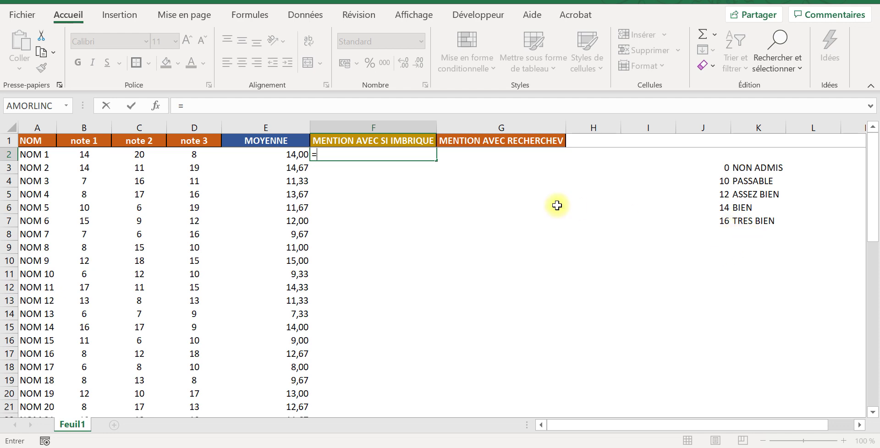
pyautogui.write('si(')
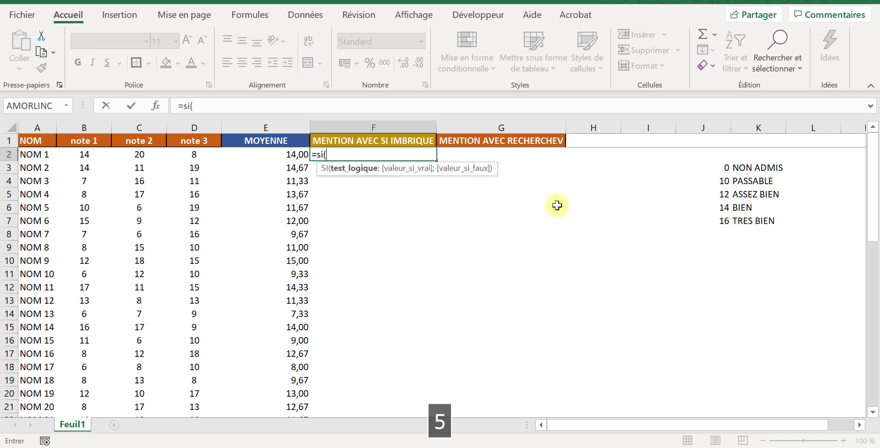
pyautogui.click(286, 156)
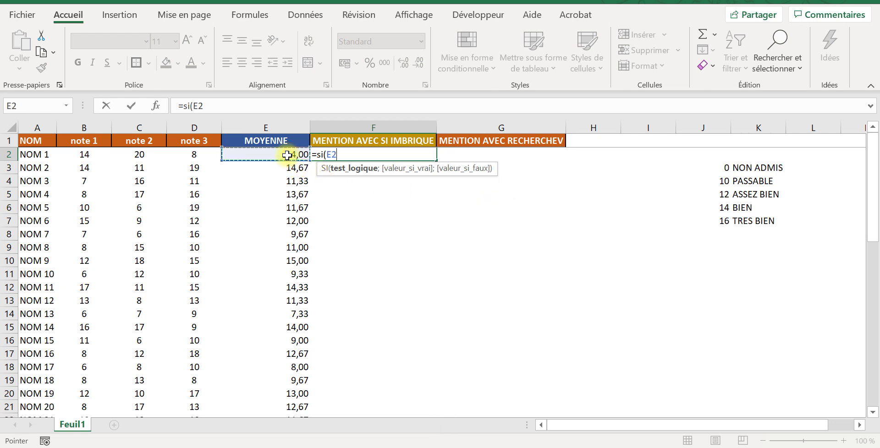
pyautogui.write('<')
pyautogui.press('capslock')
pyautogui.write('10')
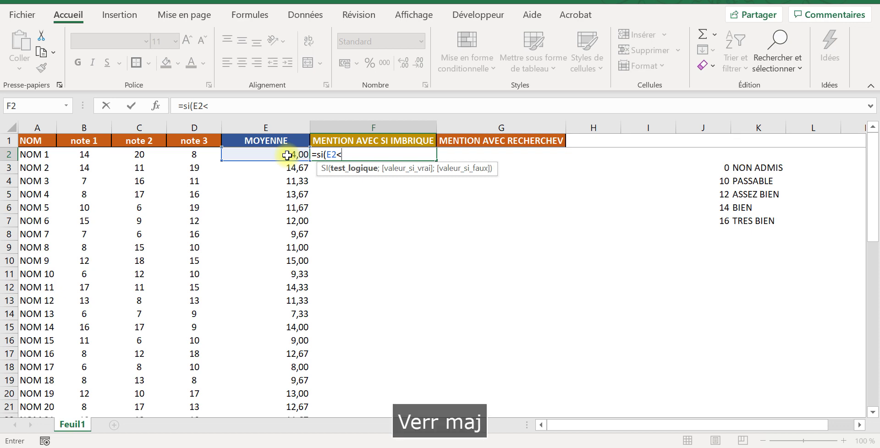
# Step: Give the F2 test E2<10 the value if true "NON ADMIS" and proceed to its value-if-false argument
pyautogui.press('capslock')
pyautogui.write(';"')
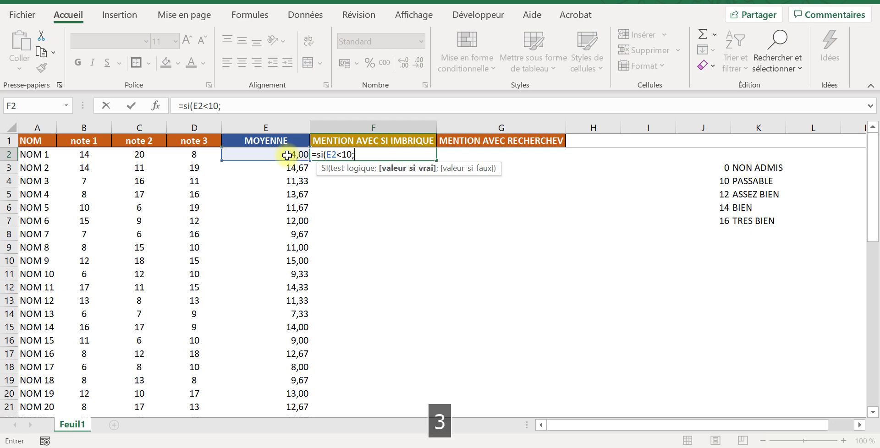
pyautogui.press('capslock')
pyautogui.write('P')
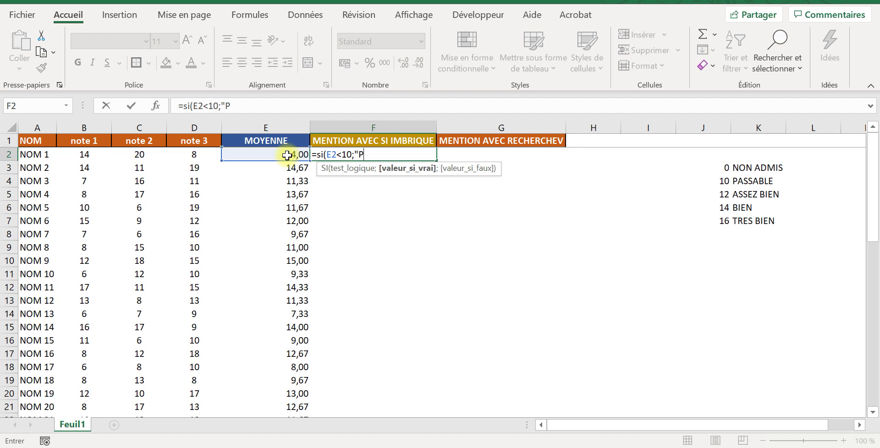
pyautogui.press('BackSpace')
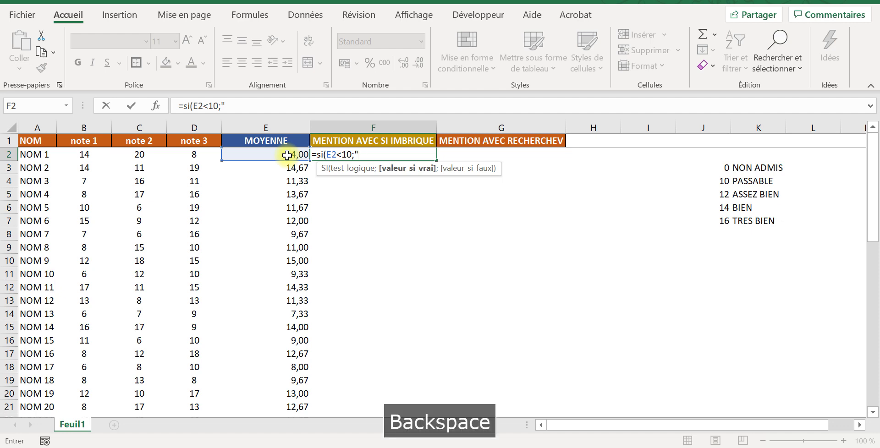
pyautogui.write('NON')
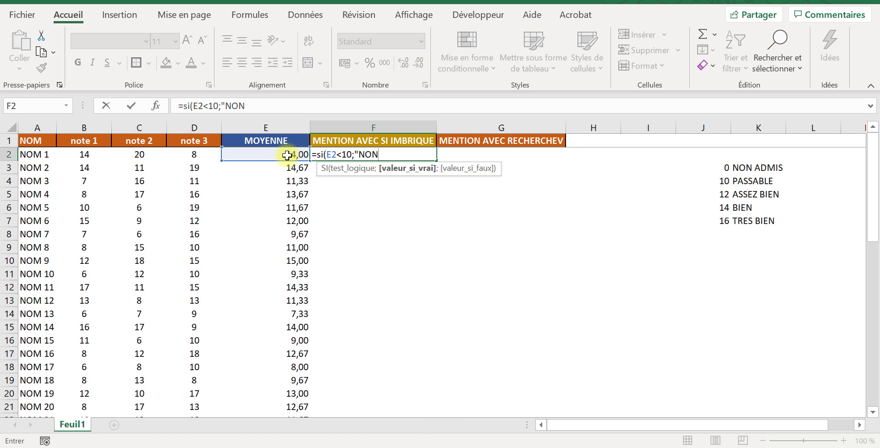
pyautogui.write(' ADMIS')
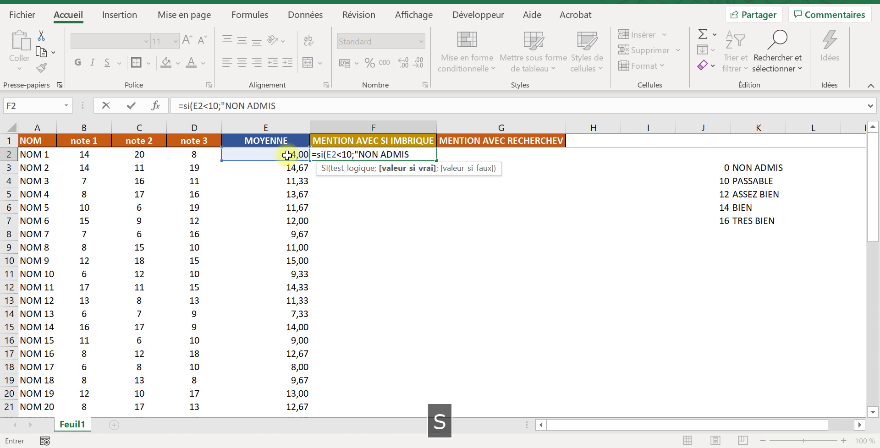
pyautogui.press('capslock')
pyautogui.write('"')
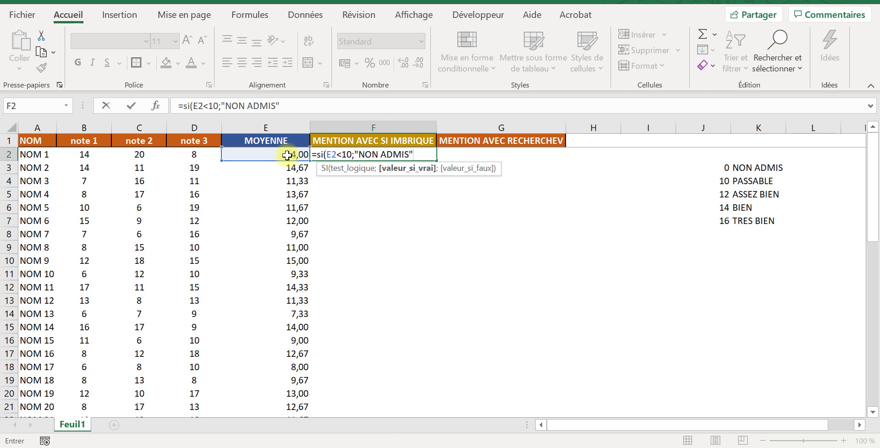
pyautogui.write(';')
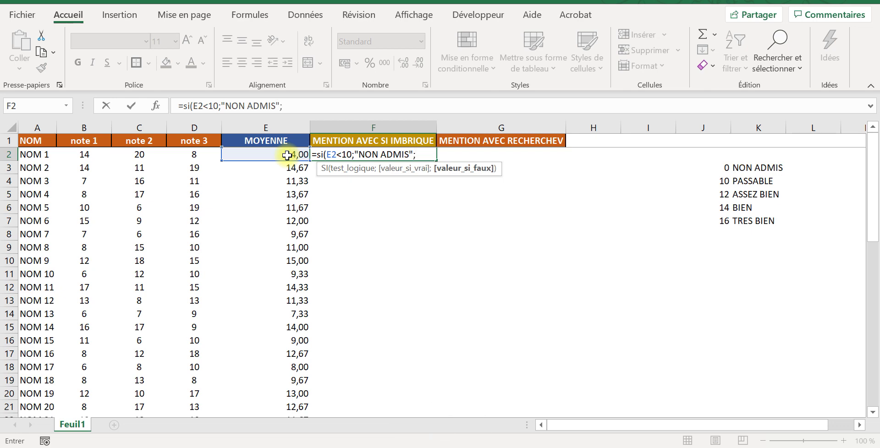
# Step: Nest a second SI as the value if false in F2, returning "PASSABLE" when E2<12
pyautogui.write('si(')
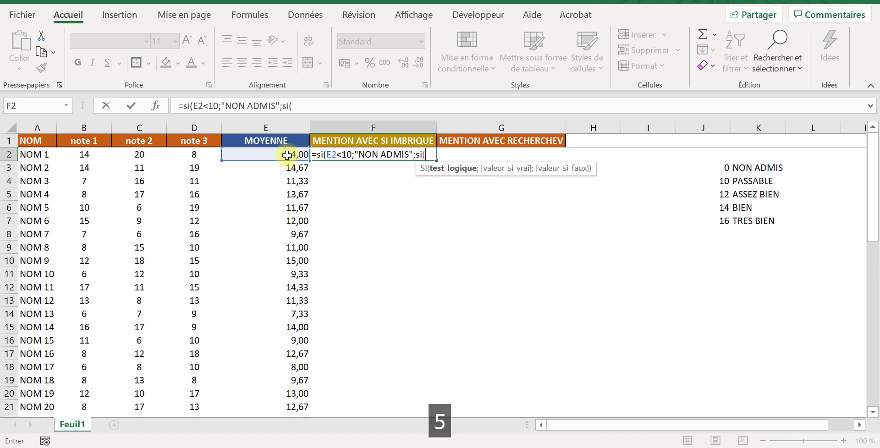
pyautogui.click(260, 155)
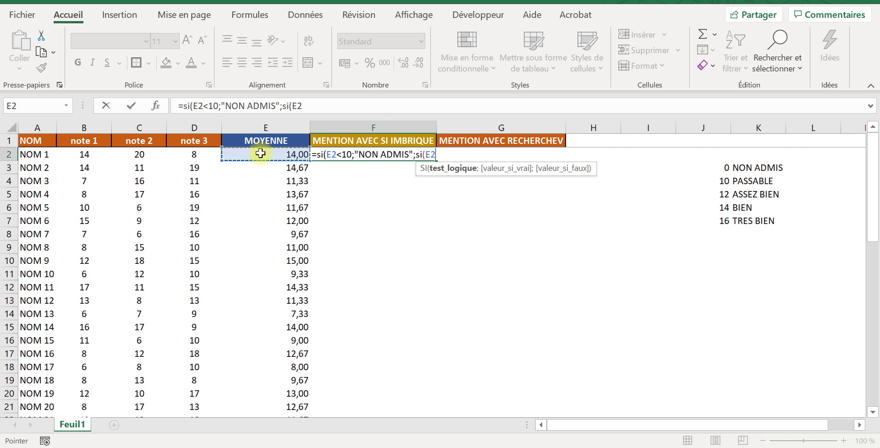
pyautogui.write('<')
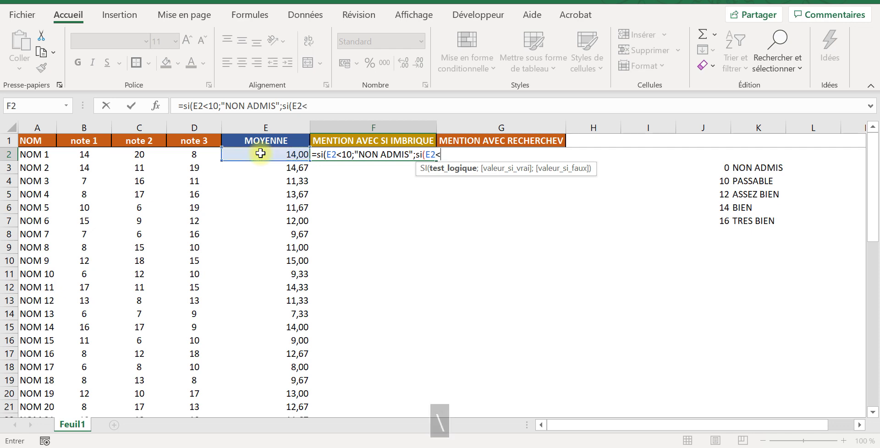
pyautogui.press('capslock')
pyautogui.write('12')
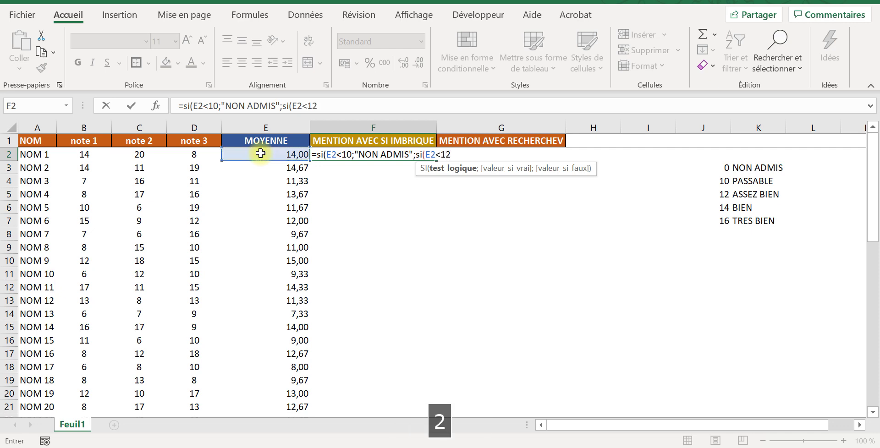
pyautogui.press('capslock')
pyautogui.write(';')
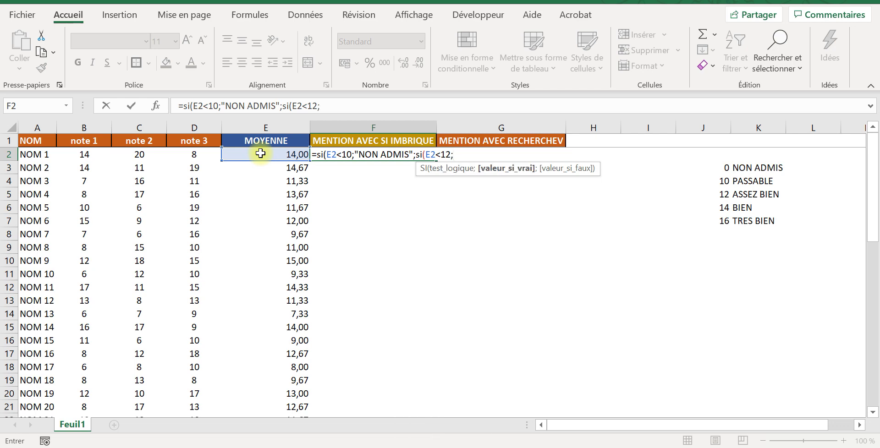
pyautogui.write('"')
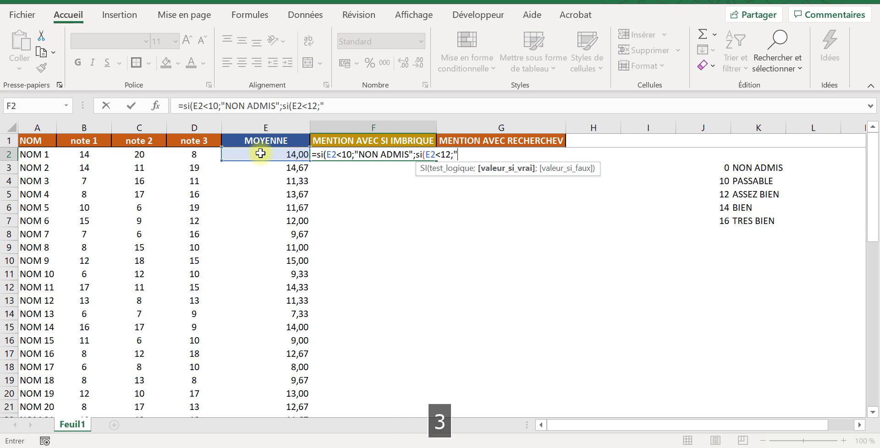
pyautogui.press('capslock')
pyautogui.write('PASSABLE')
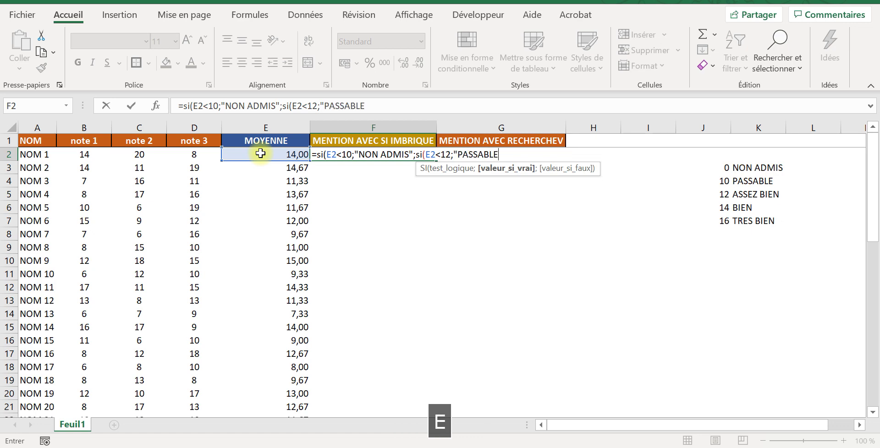
pyautogui.press('capslock')
pyautogui.write('"')
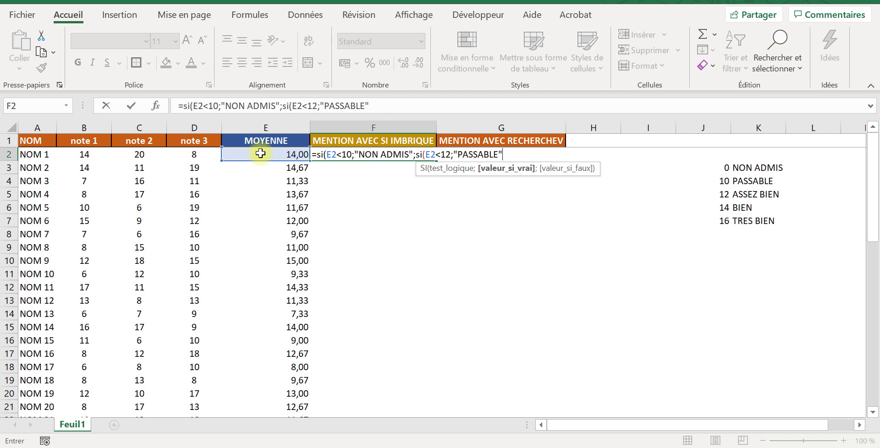
# Step: Nest a third SI as the value if false in F2's formula, with the logical test E2<14
pyautogui.write(';si(')
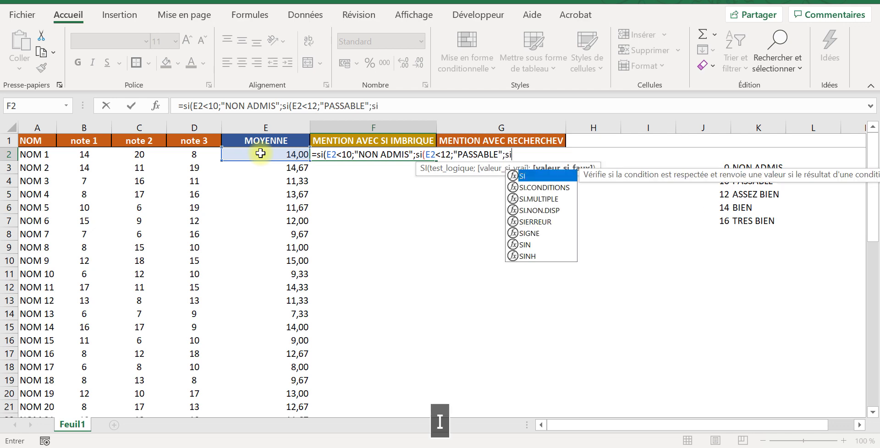
pyautogui.click(261, 153)
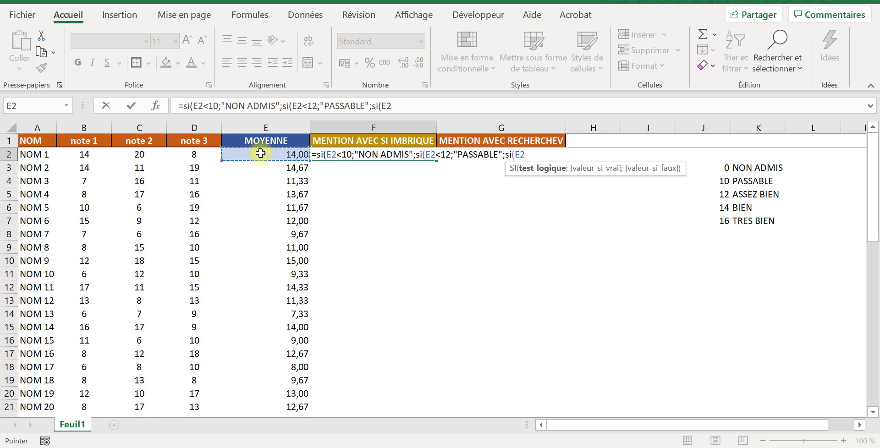
pyautogui.write('<')
pyautogui.press('capslock')
pyautogui.write('1')
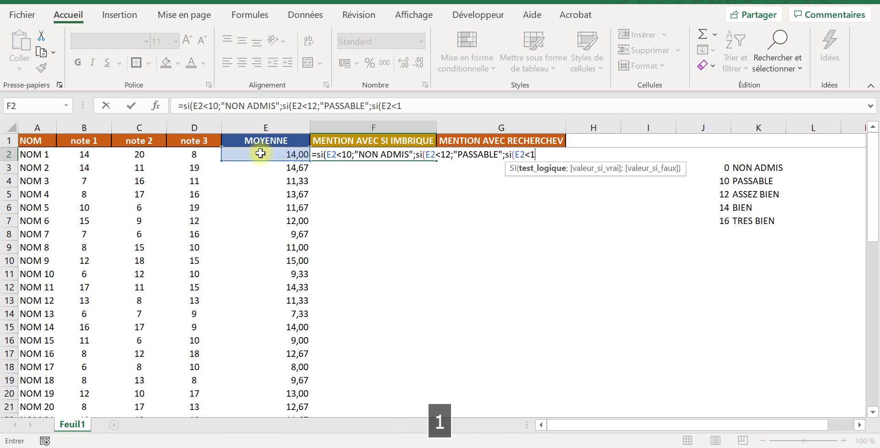
pyautogui.write('4')
pyautogui.press('capslock')
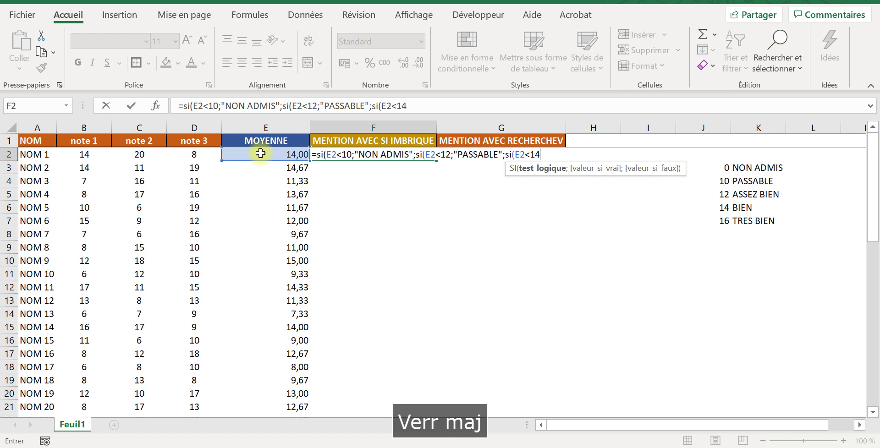
# Step: Give the third SI in F2, testing E2<14, the value if true "ASSEZ BIEN"
pyautogui.write(';"')
pyautogui.press('capslock')
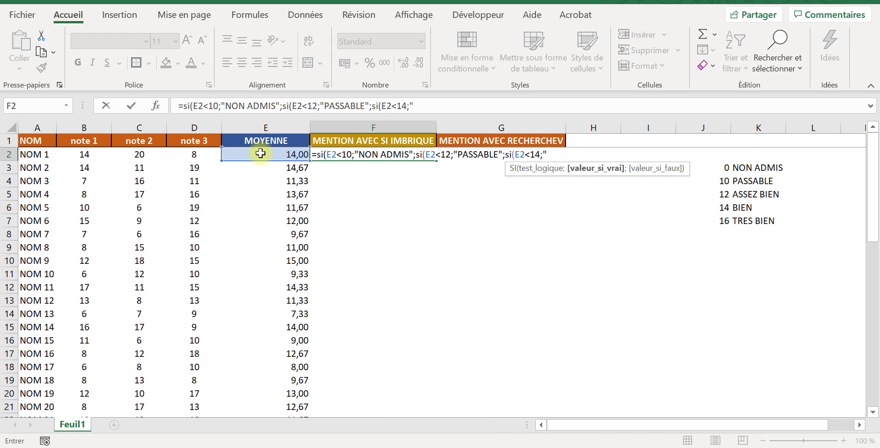
pyautogui.write('ASSEZ')
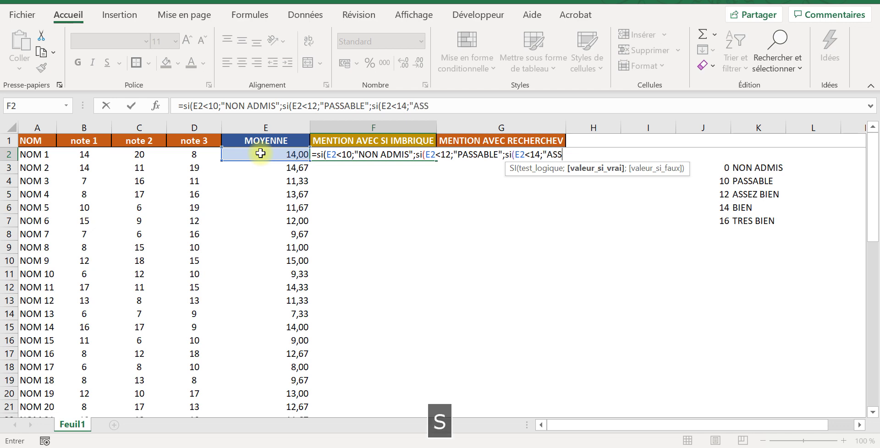
pyautogui.write('BI')
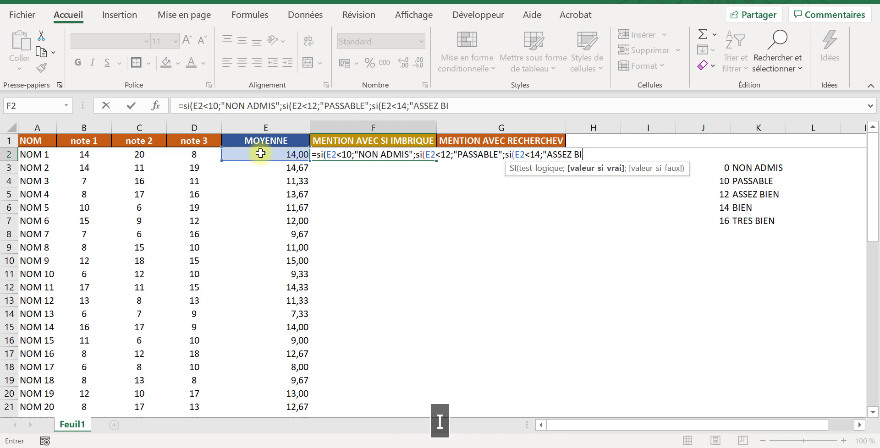
pyautogui.write('EN')
pyautogui.press('capslock')
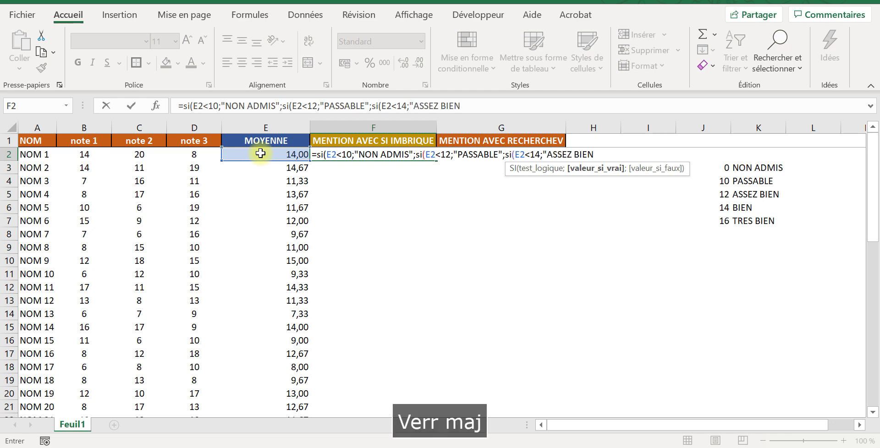
pyautogui.write('"')
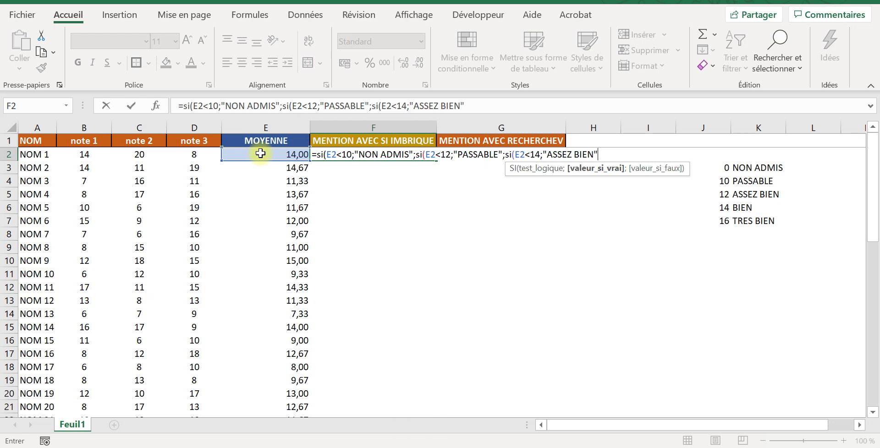
# Step: Nest a fourth SI as the value if false in F2's formula, with the logical test E2<16
pyautogui.write(';si(')
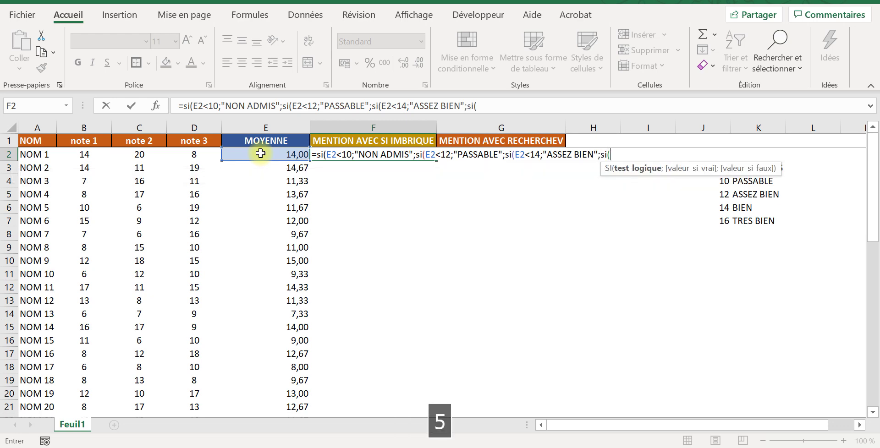
pyautogui.click(260, 154)
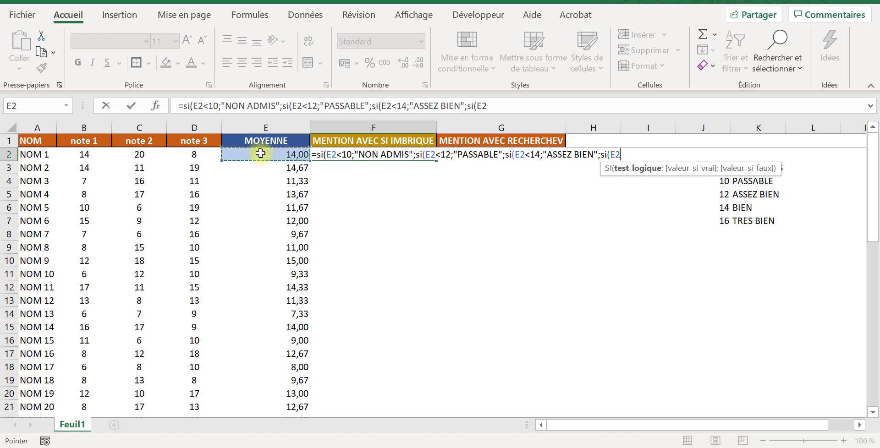
pyautogui.write('<')
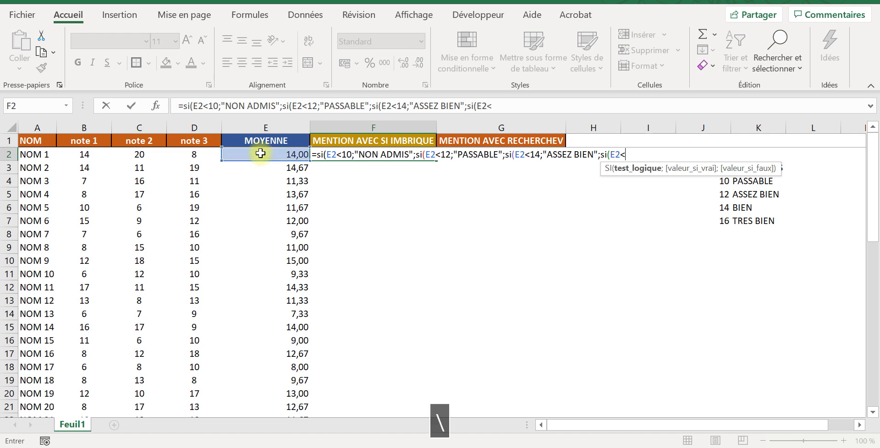
pyautogui.press('capslock')
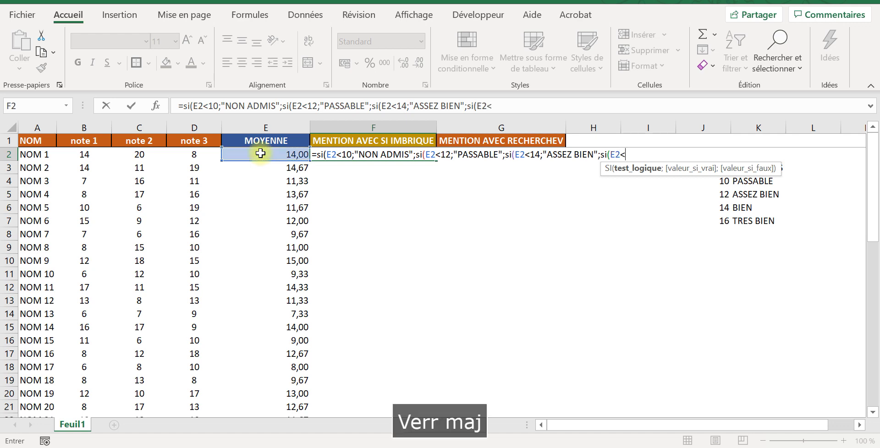
pyautogui.write('16')
pyautogui.press('capslock')
pyautogui.write(';')
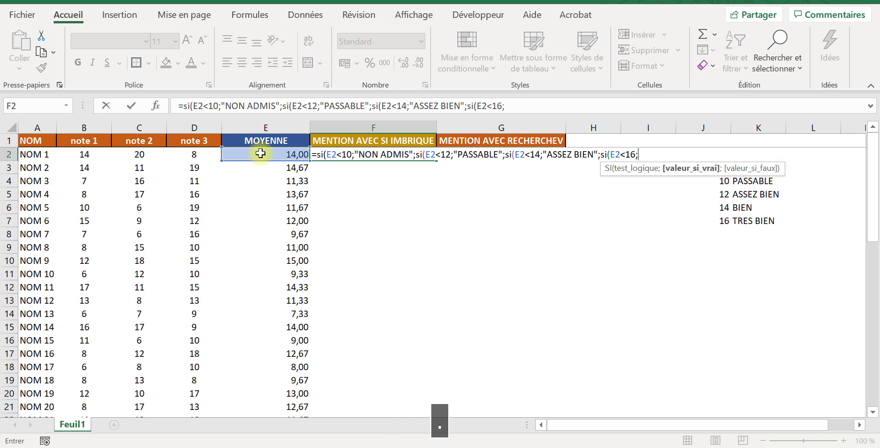
# Step: Give the E2<16 test in F2 the value if true "BIEN" and proceed to its value-if-false argument
pyautogui.write('"')
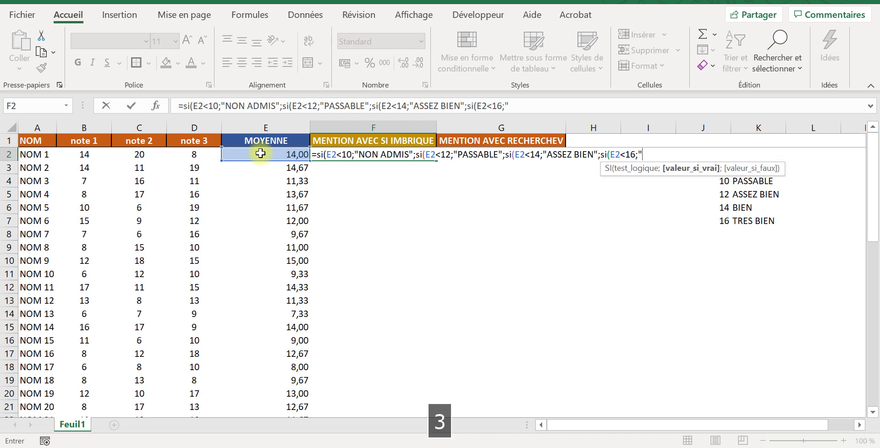
pyautogui.press('capslock')
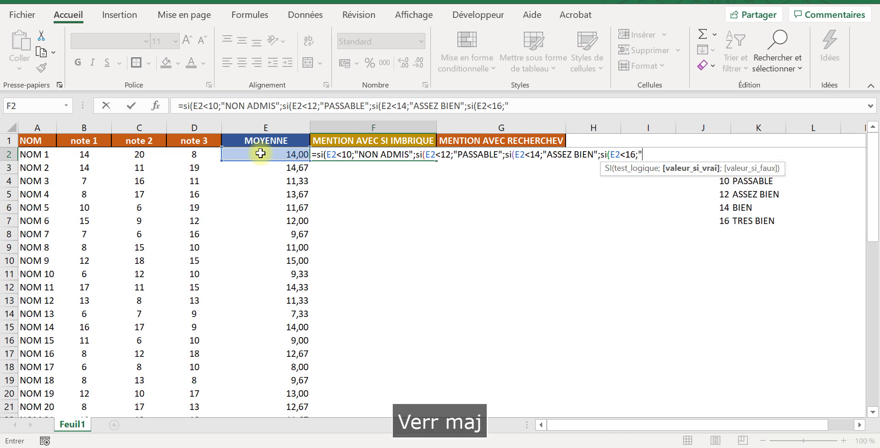
pyautogui.write('BIE')
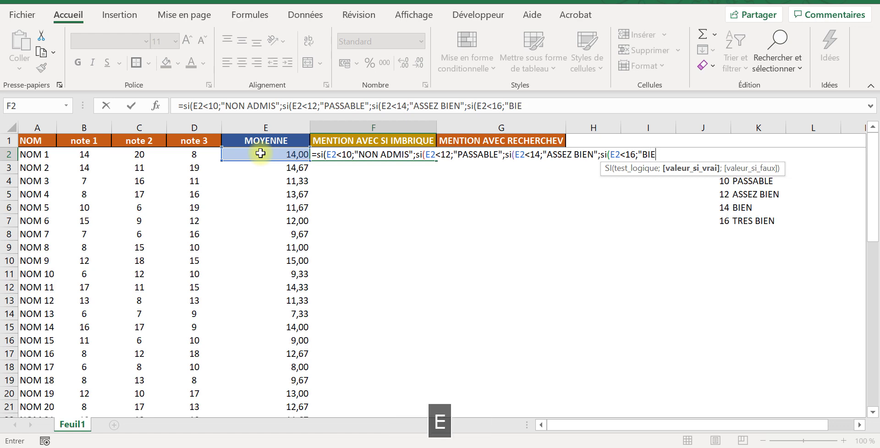
pyautogui.write('N')
pyautogui.press('capslock')
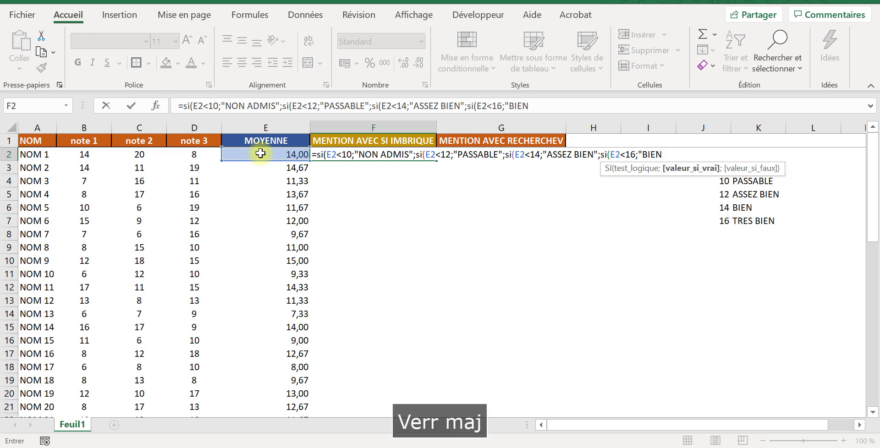
pyautogui.write('";')
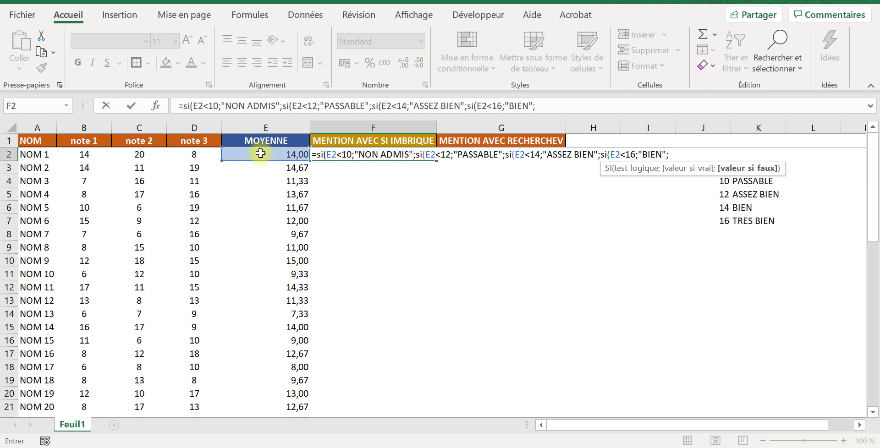
# Step: Set the last value if false in F2 to "TRES BIEN", close all four SI functions and enter the formula
pyautogui.write('"t')
pyautogui.press('BackSpace')
pyautogui.press('capslock')
pyautogui.write('T')
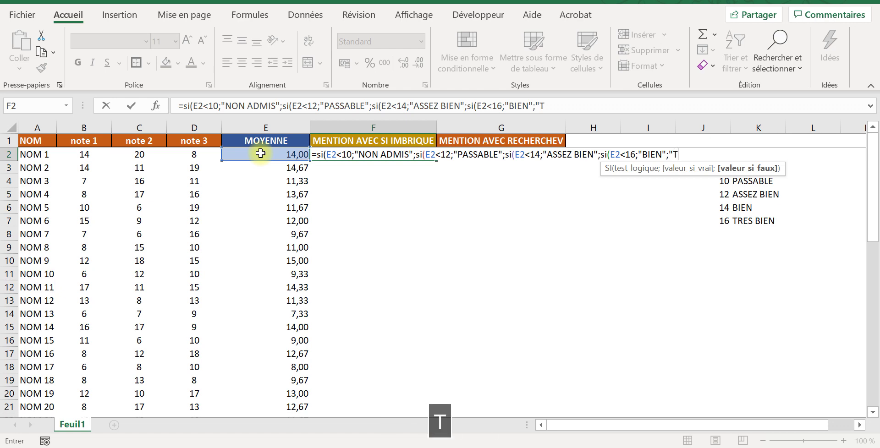
pyautogui.write('RES BIEN')
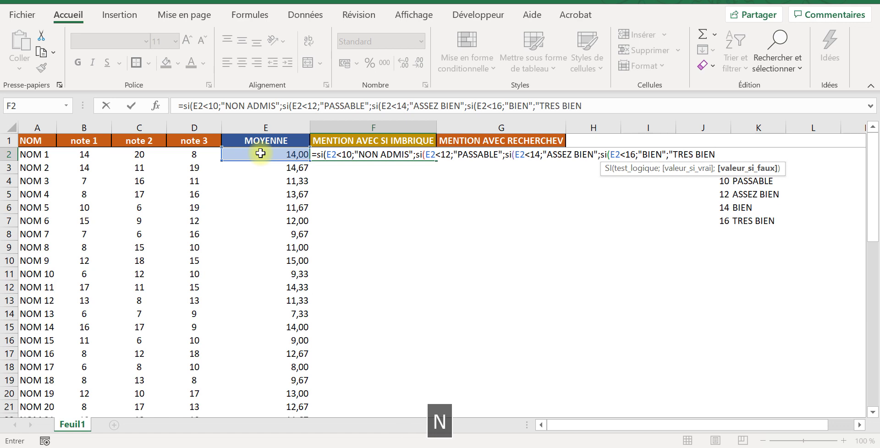
pyautogui.press('capslock')
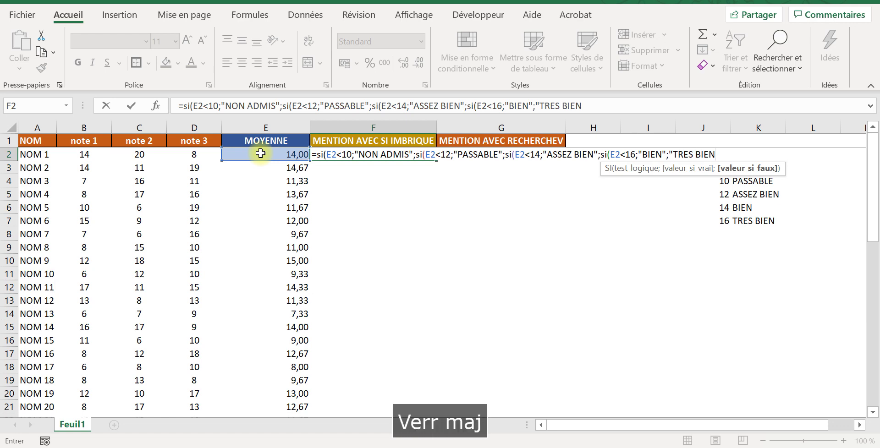
pyautogui.write('"')
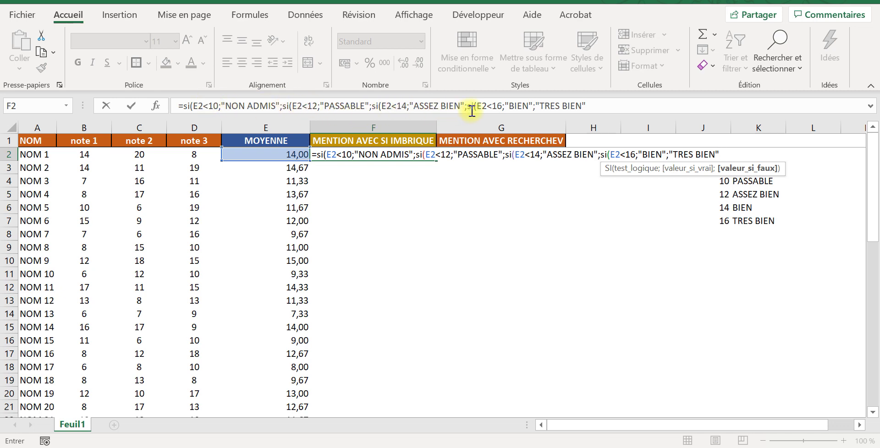
pyautogui.write(')')
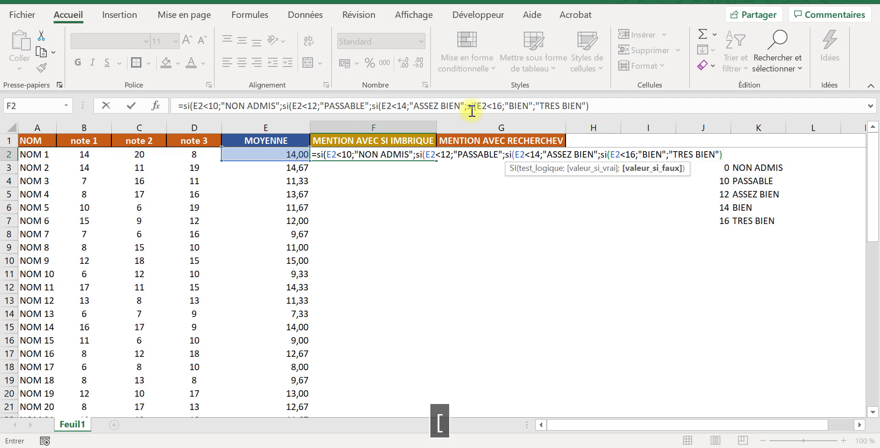
pyautogui.write('))')
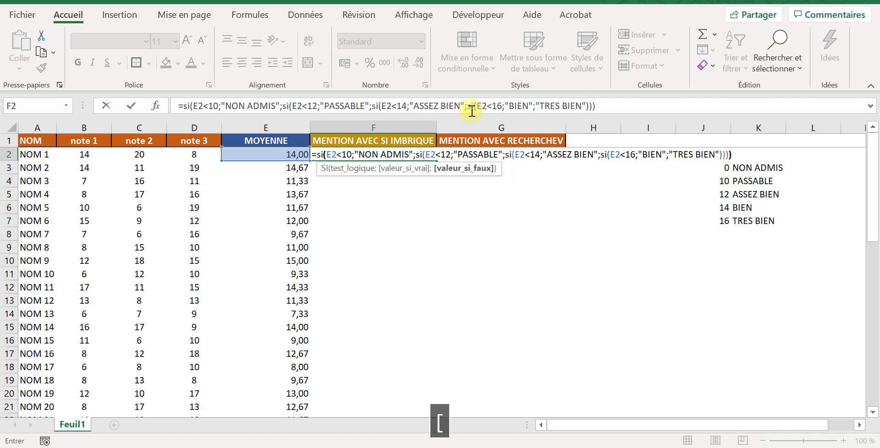
pyautogui.press('Return')
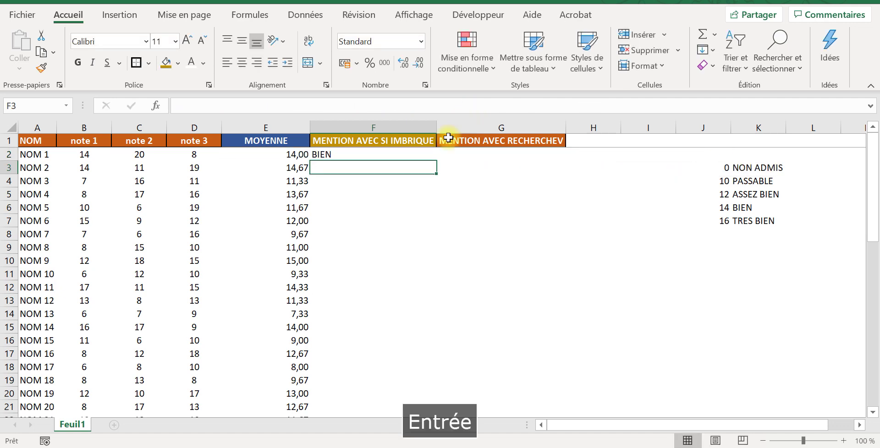
# Step: Examine the logical tests and returned mentions in F2's nested SI formula
pyautogui.click(376, 156)
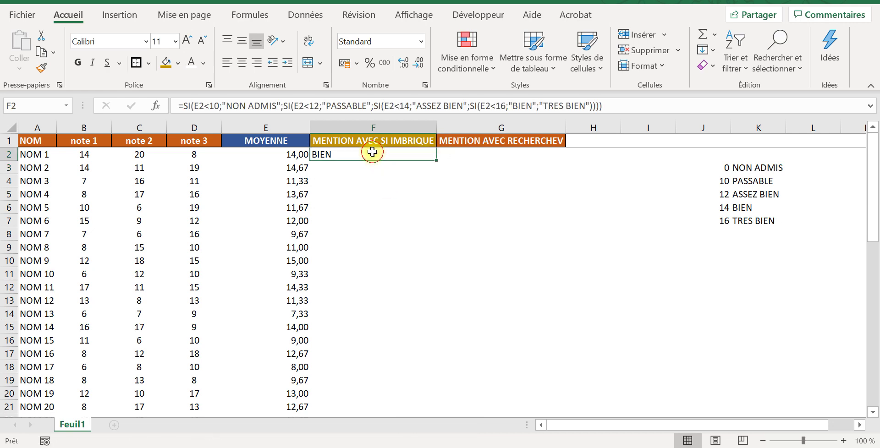
pyautogui.click(448, 106)
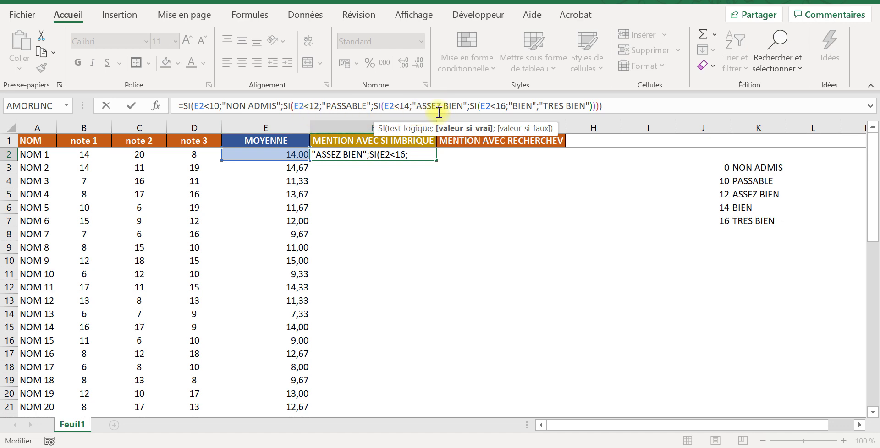
pyautogui.click(532, 106)
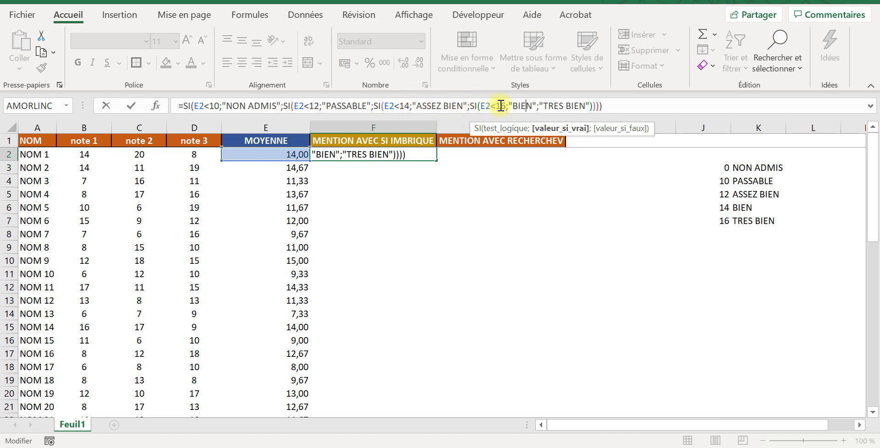
pyautogui.click(525, 106)
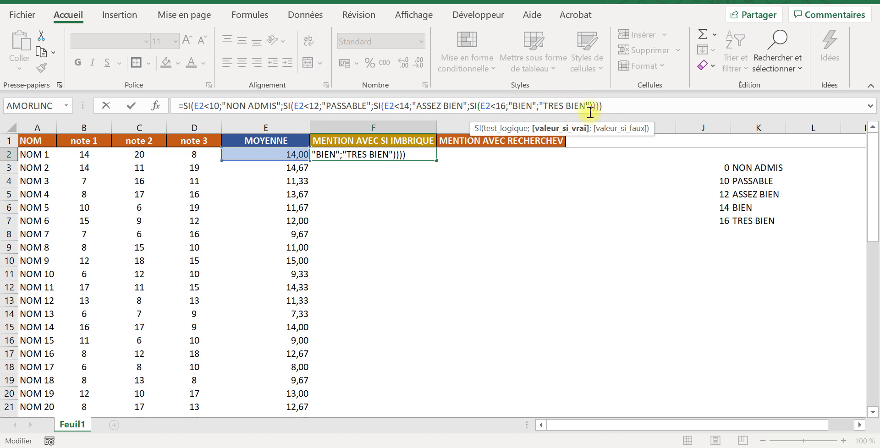
pyautogui.press('Return')
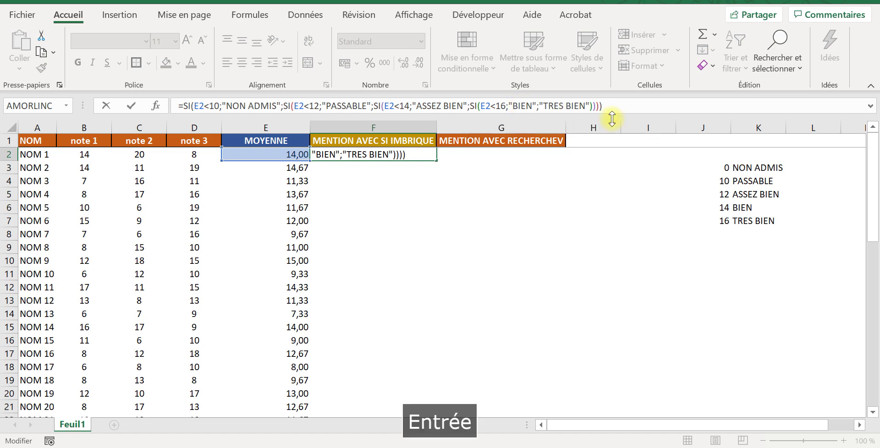
# Step: Fill the F2 nested SI formula down the mention column for all students and check some mentions against their averages
pyautogui.click(375, 155)
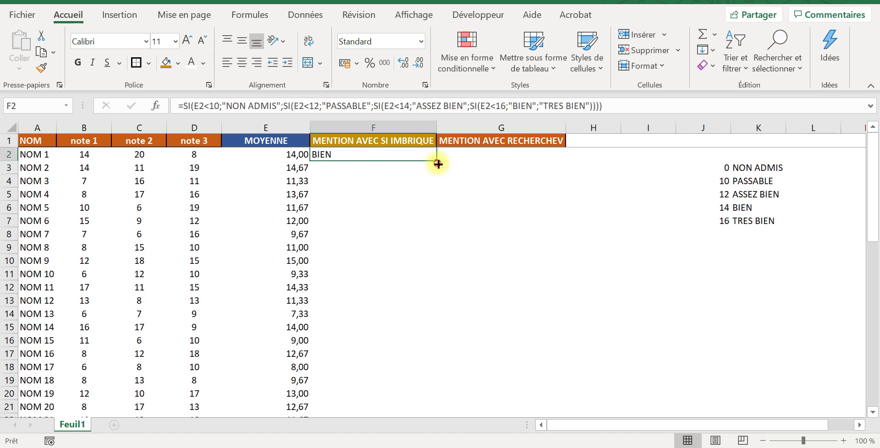
pyautogui.doubleClick(438, 165)
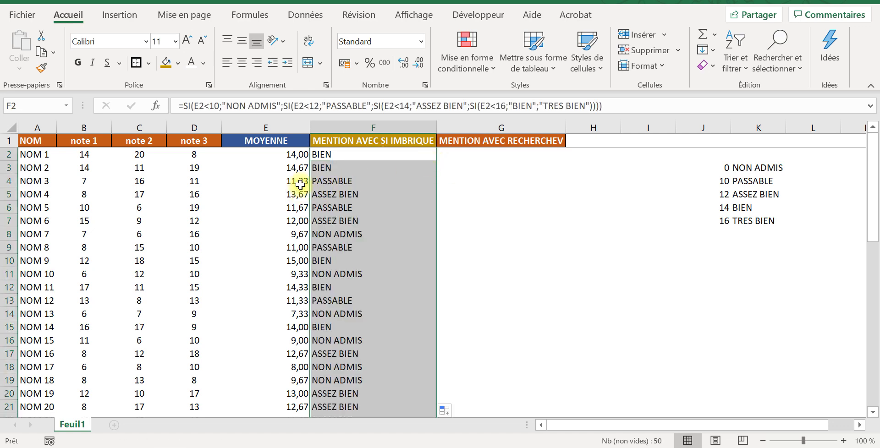
pyautogui.click(300, 184)
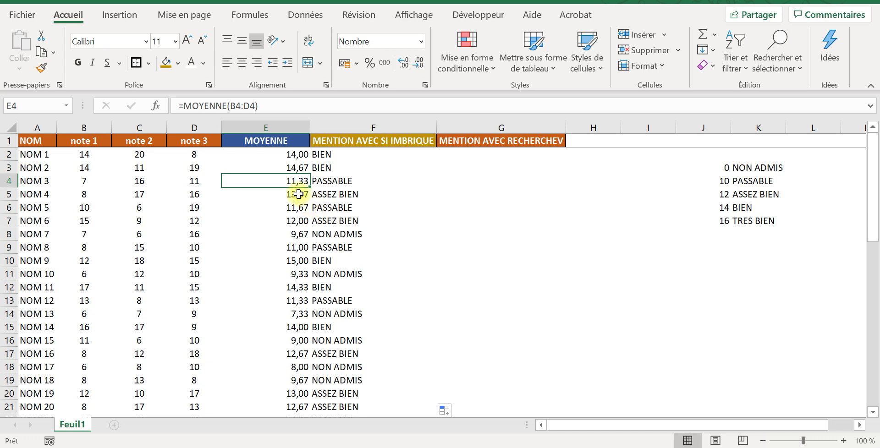
pyautogui.click(297, 261)
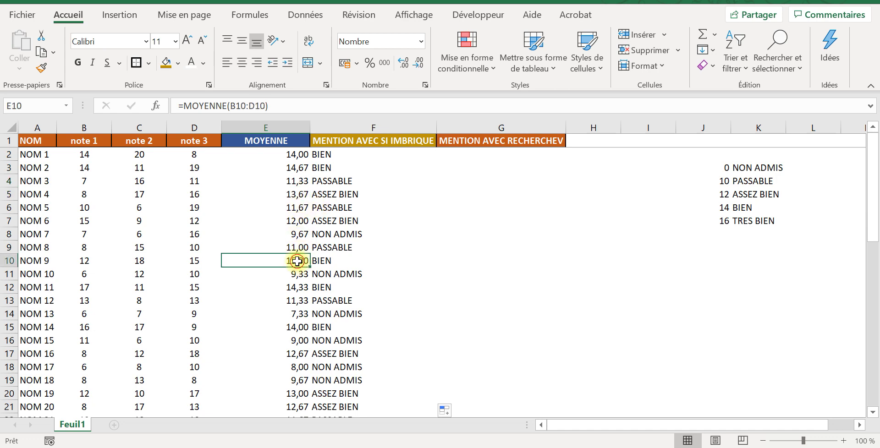
# Step: Check the nested SI mentions against the averages down the student list
pyautogui.click(301, 392)
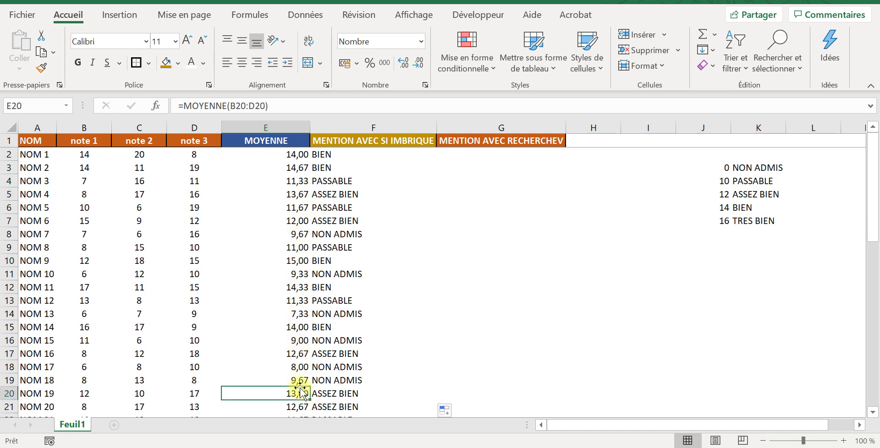
pyautogui.press('Down')
pyautogui.press('Down')
pyautogui.press('Down')
pyautogui.press('Down')
pyautogui.press('Down')
pyautogui.press('Down')
pyautogui.press('Down')
pyautogui.press('Down')
pyautogui.press('Down')
pyautogui.press('Down')
pyautogui.press('Down')
pyautogui.press('Down')
pyautogui.press('Down')
pyautogui.press('Down')
pyautogui.press('Down')
pyautogui.press('Down')
pyautogui.press('Down')
pyautogui.press('Down')
pyautogui.press('Down')
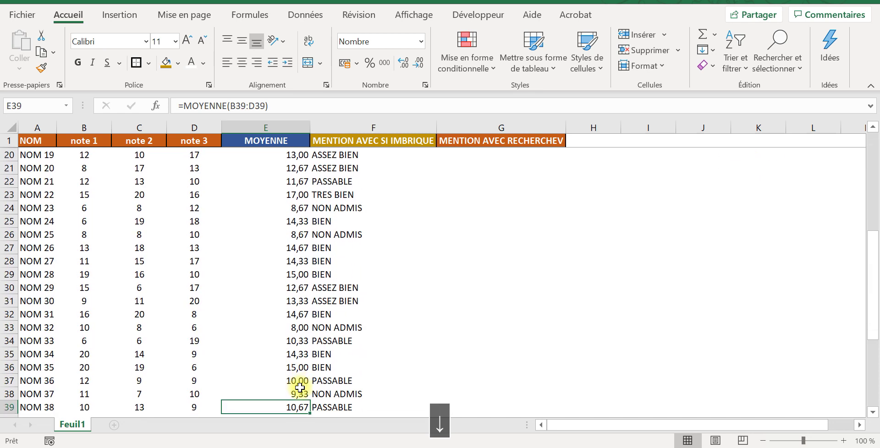
pyautogui.press('Down')
pyautogui.press('Down')
pyautogui.press('Up')
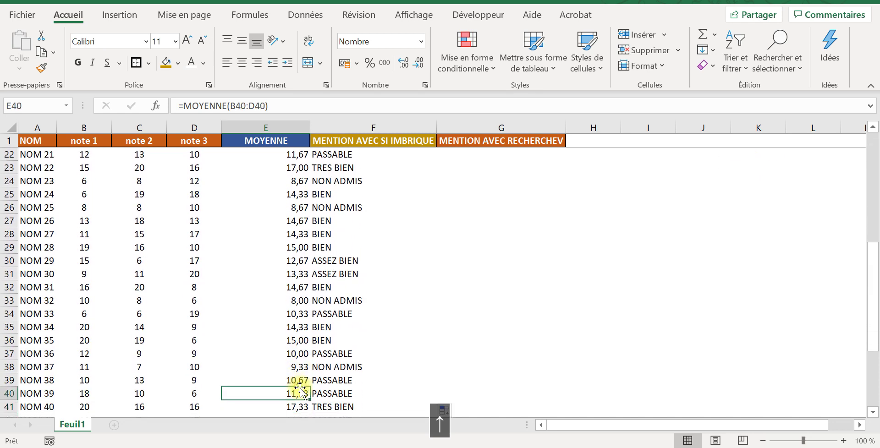
pyautogui.press('Down')
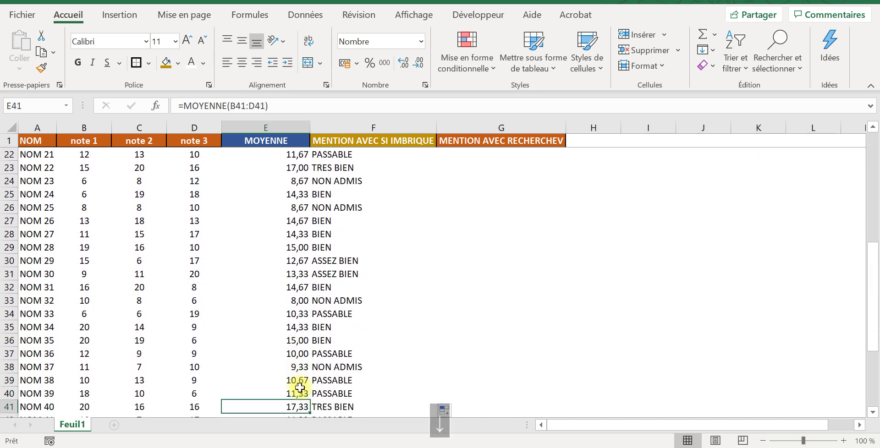
pyautogui.press('Down')
pyautogui.press('Down')
pyautogui.press('Down')
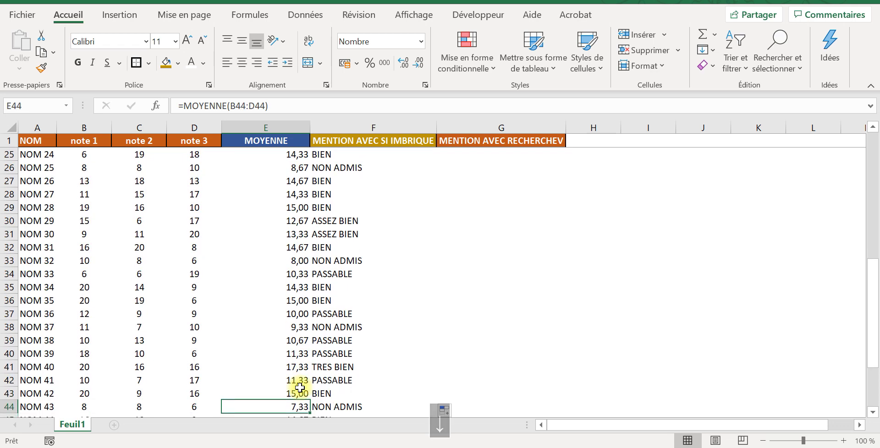
pyautogui.press('Up')
pyautogui.press('Up')
pyautogui.press('Up')
pyautogui.press('Up')
pyautogui.press('Up')
pyautogui.press('Up')
pyautogui.press('Up')
pyautogui.press('Up')
pyautogui.press('Up')
pyautogui.press('Up')
pyautogui.press('Up')
pyautogui.press('Up')
pyautogui.press('Up')
pyautogui.press('Up')
pyautogui.press('Up')
pyautogui.press('Up')
pyautogui.press('Up')
pyautogui.press('Up')
pyautogui.press('Up')
pyautogui.press('Up')
pyautogui.press('Up')
pyautogui.press('Up')
pyautogui.press('Up')
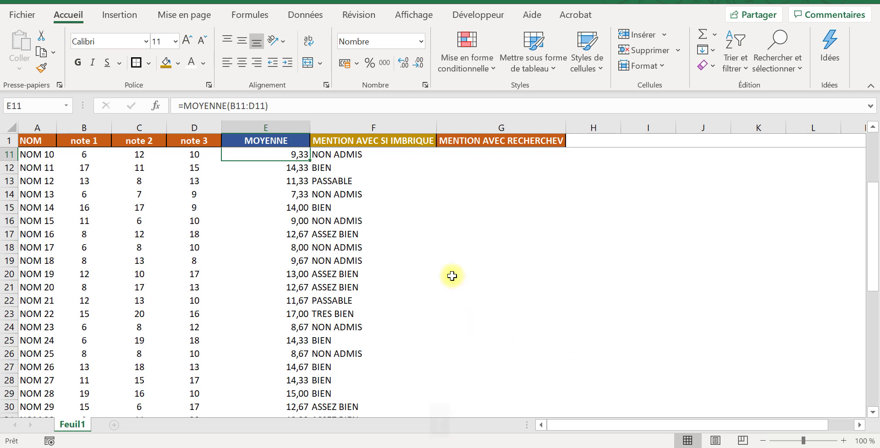
# Step: Start a RECHERCHEV formula in G2 with the average in E2 as the lookup value and proceed to its table argument
pyautogui.click(368, 137)
pyautogui.press('Down')
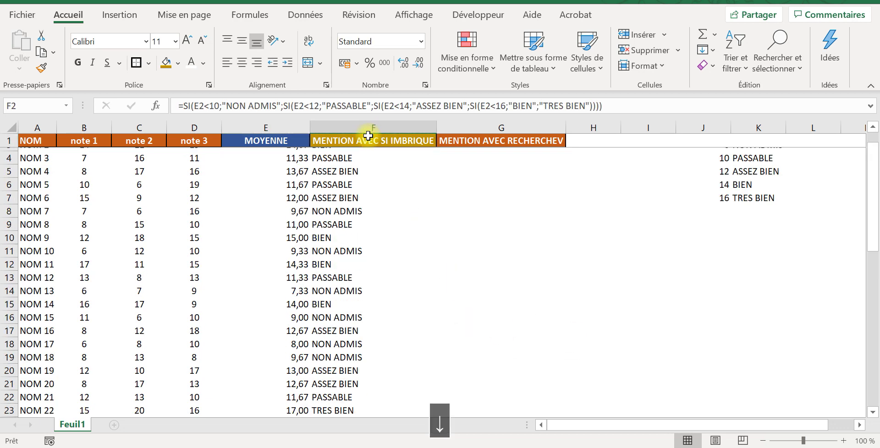
pyautogui.press('Right')
pyautogui.press('Right')
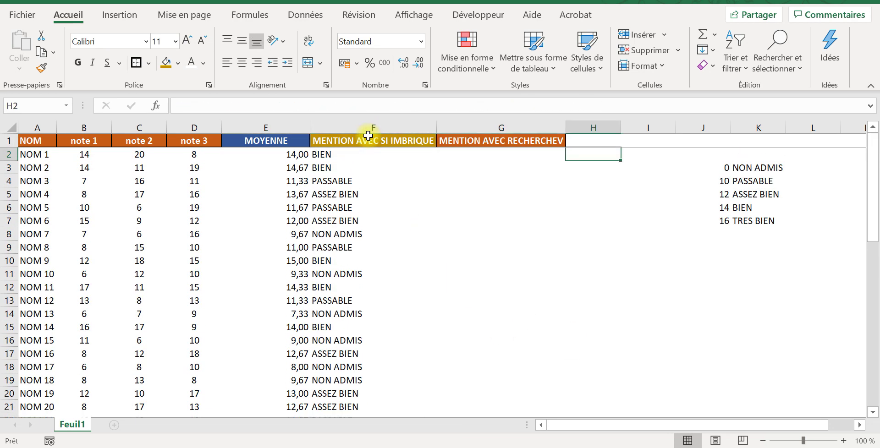
pyautogui.click(480, 154)
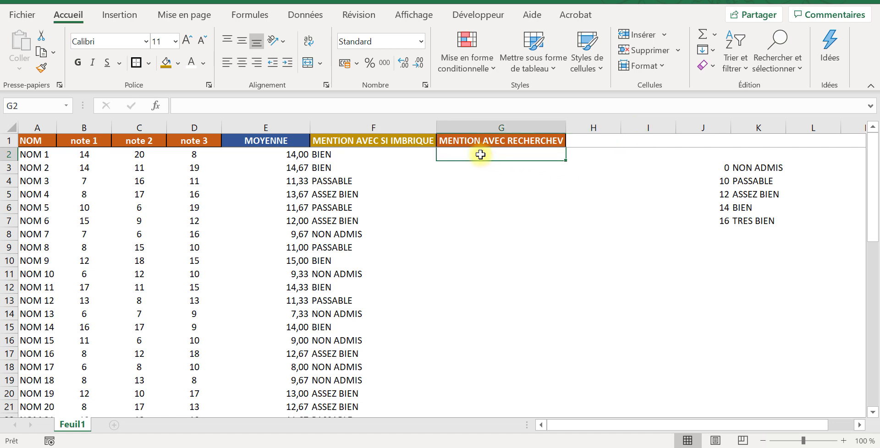
pyautogui.write('=')
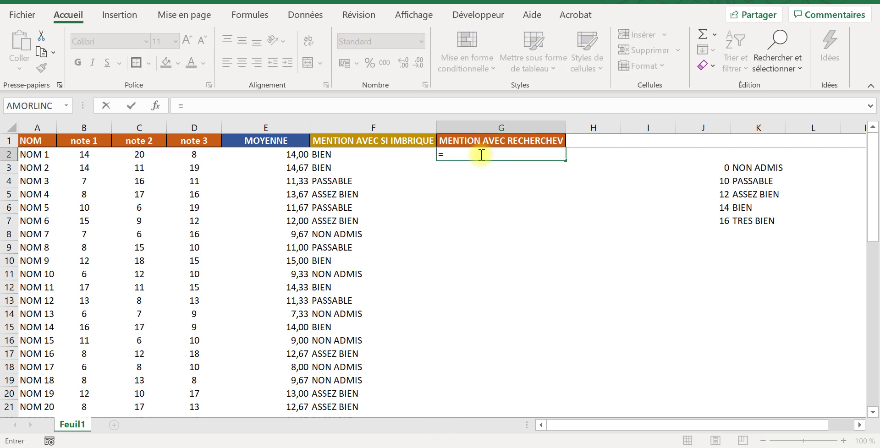
pyautogui.write('recher')
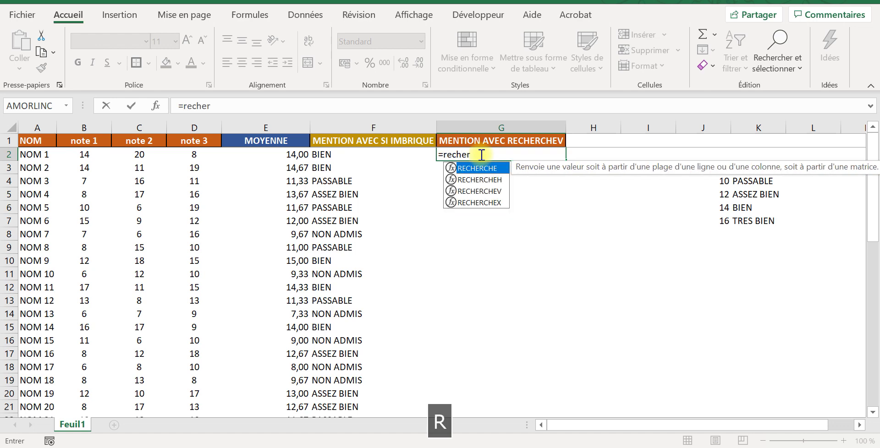
pyautogui.write('c')
pyautogui.doubleClick(485, 192)
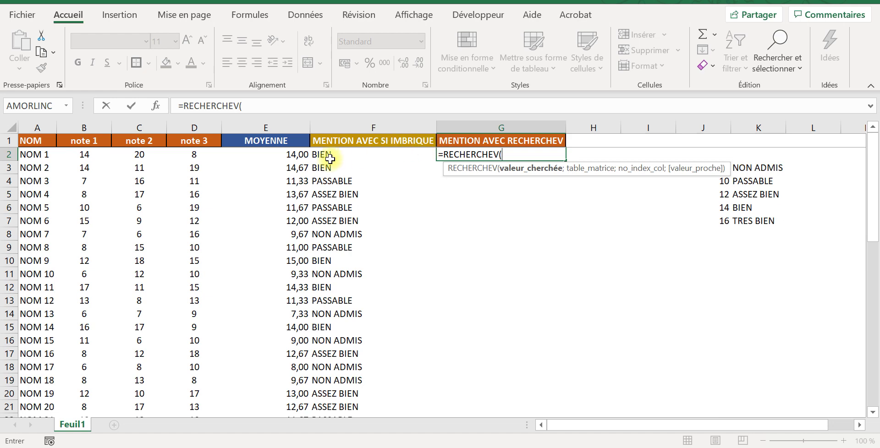
pyautogui.click(280, 156)
pyautogui.write(';')
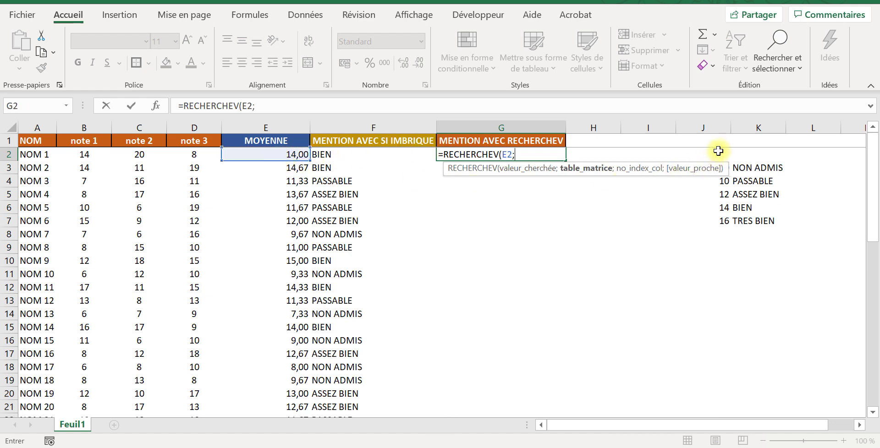
# Step: Set the RECHERCHEV table in G2 to the absolute range $J$2:$K$7 and the column index to 2
pyautogui.moveTo(712, 157); pyautogui.dragTo(753, 220)
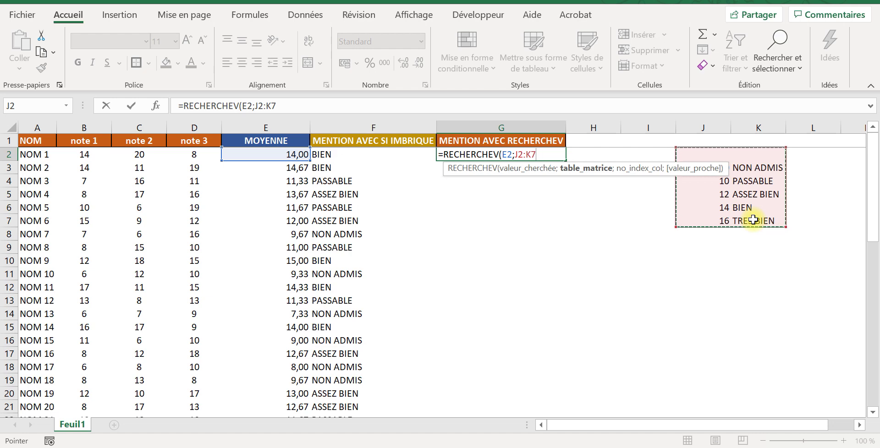
pyautogui.press('F4')
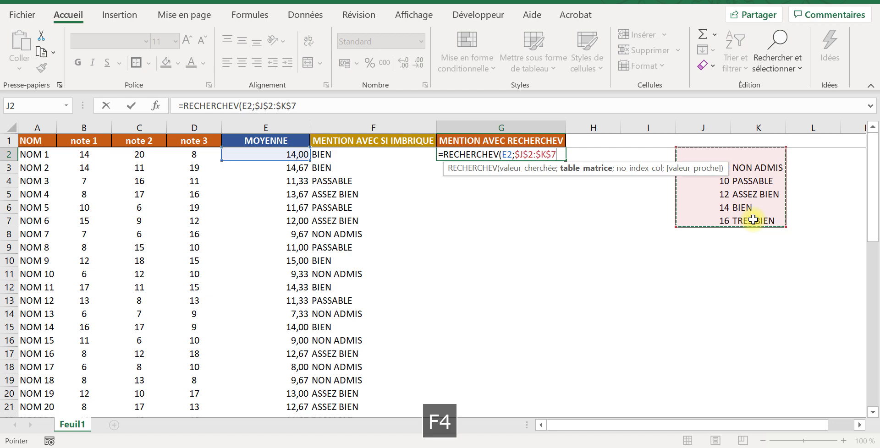
pyautogui.write(';')
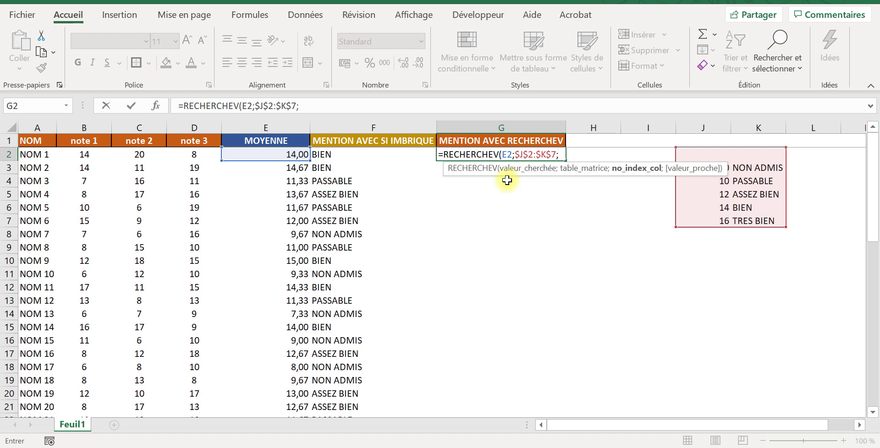
pyautogui.moveTo(494, 177); pyautogui.dragTo(465, 99)
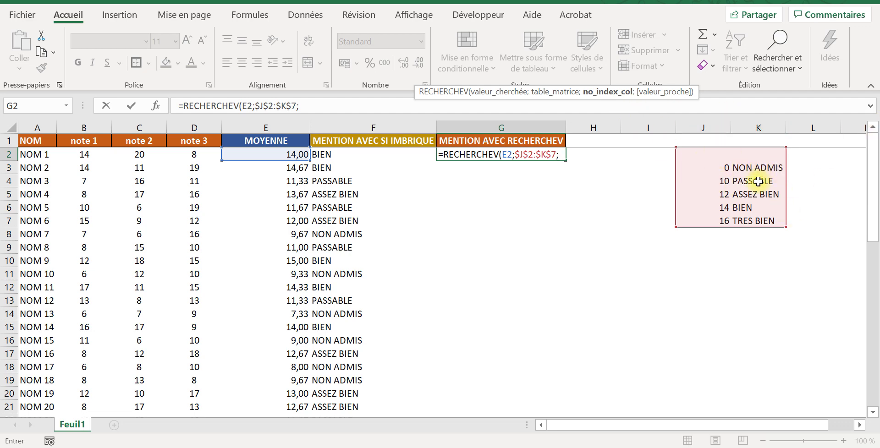
pyautogui.write('2')
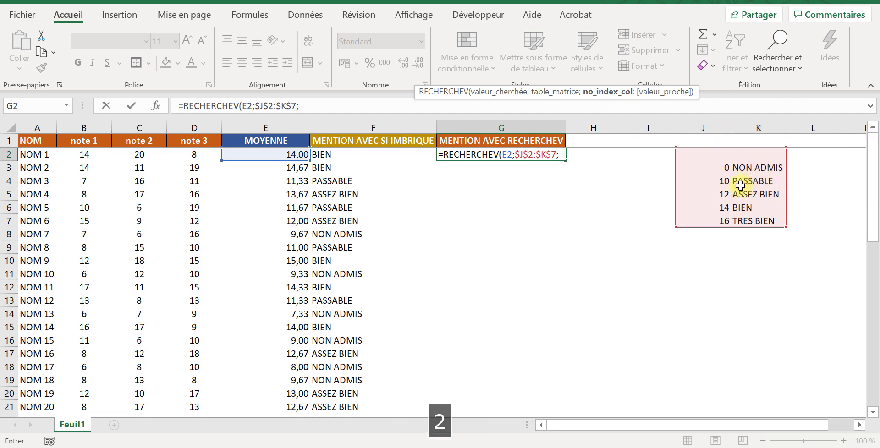
# Step: Set the RECHERCHEV match type in G2 to VRAI for approximate match, close the function and enter the formula
pyautogui.press('capslock')
pyautogui.write(';')
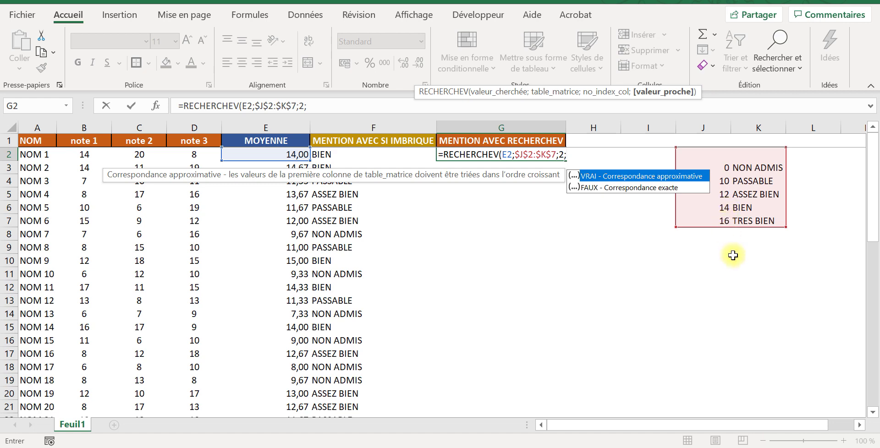
pyautogui.click(623, 178)
pyautogui.doubleClick(623, 178)
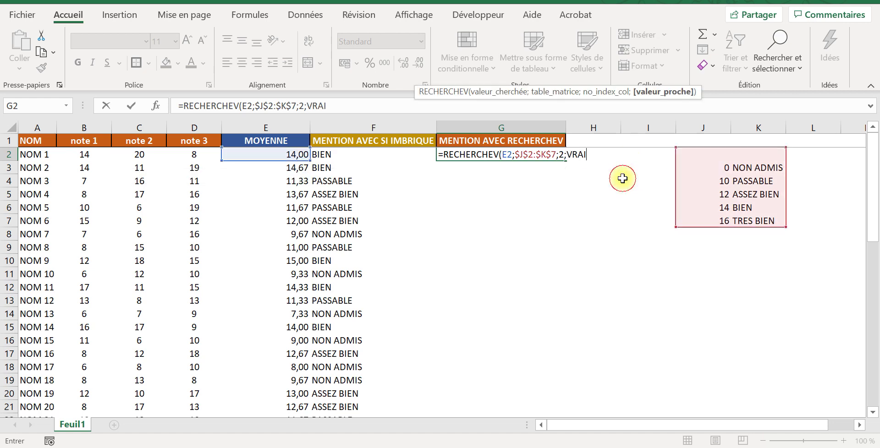
pyautogui.write(')')
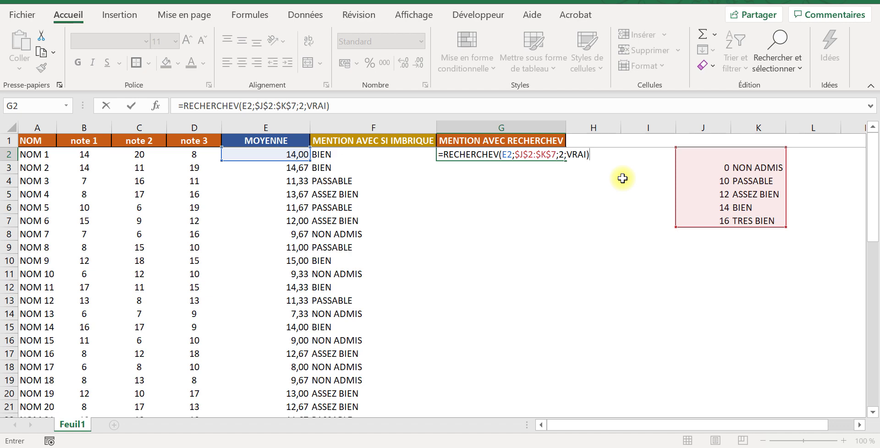
pyautogui.press('Return')
# Step: Fill the G2 RECHERCHEV formula down for all students and compare some mentions with those from the nested SI
pyautogui.click(527, 155)
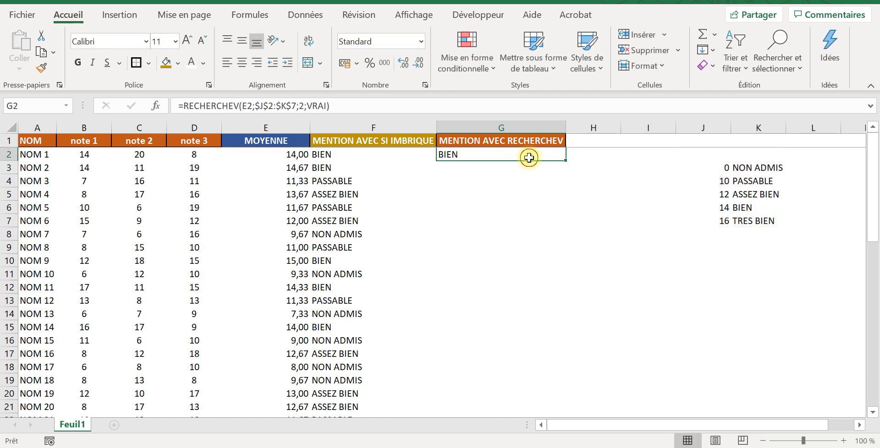
pyautogui.doubleClick(566, 162)
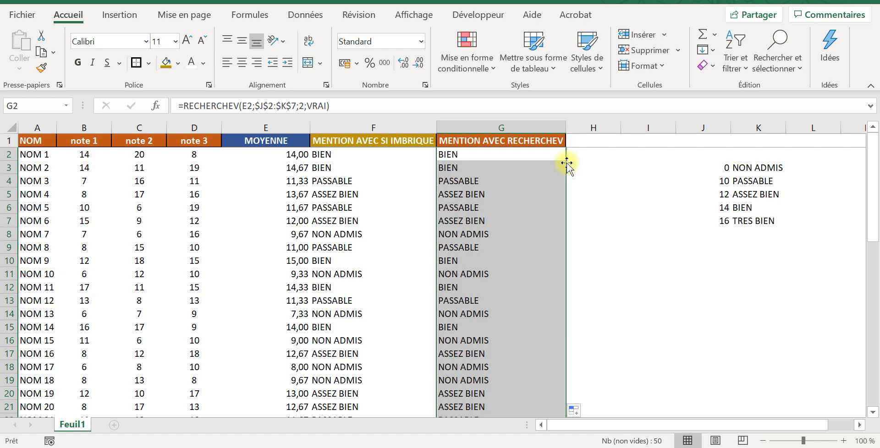
pyautogui.click(373, 182)
pyautogui.click(511, 196)
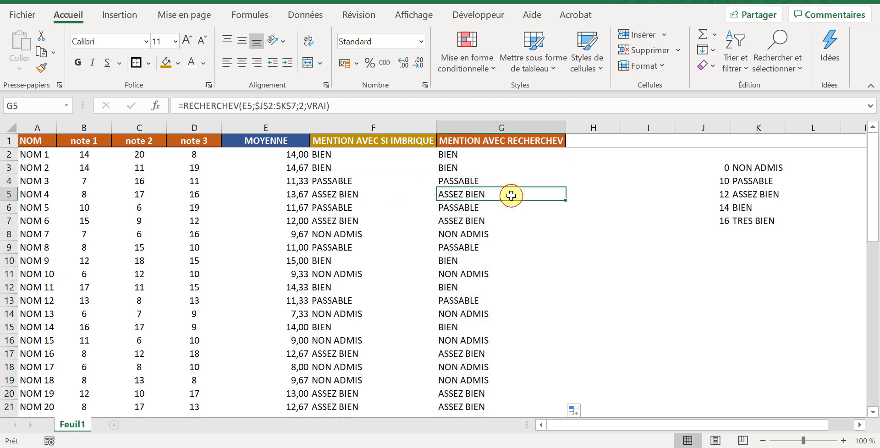
# Step: Enter =F2=G2 in H2 to compare both mentions and fill it down for all students
pyautogui.click(585, 152)
pyautogui.write('=')
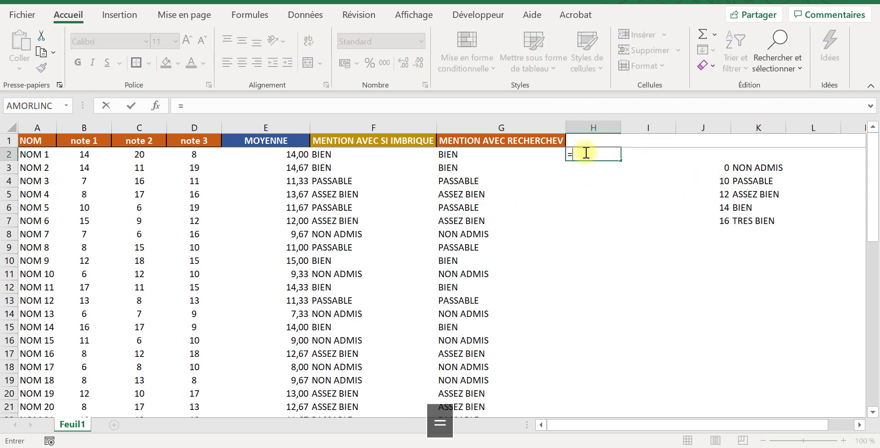
pyautogui.click(369, 152)
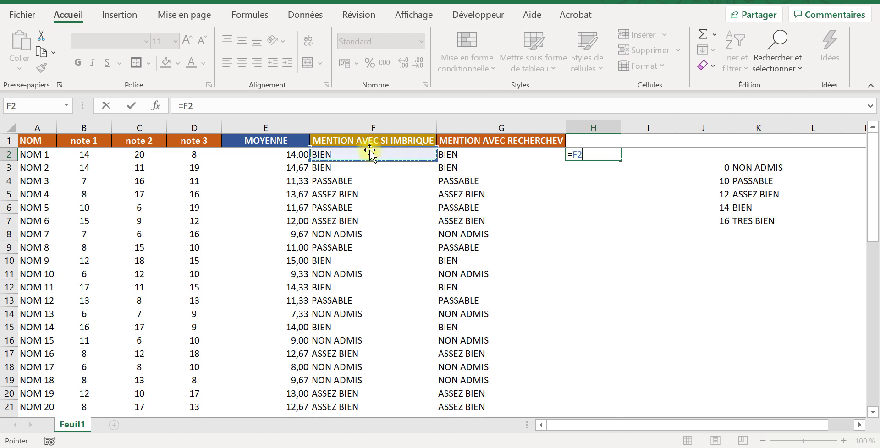
pyautogui.write('=')
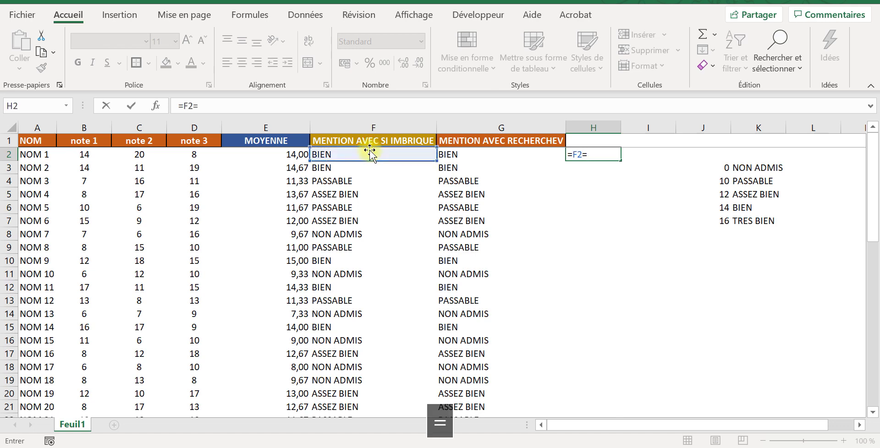
pyautogui.click(475, 154)
pyautogui.press('Return')
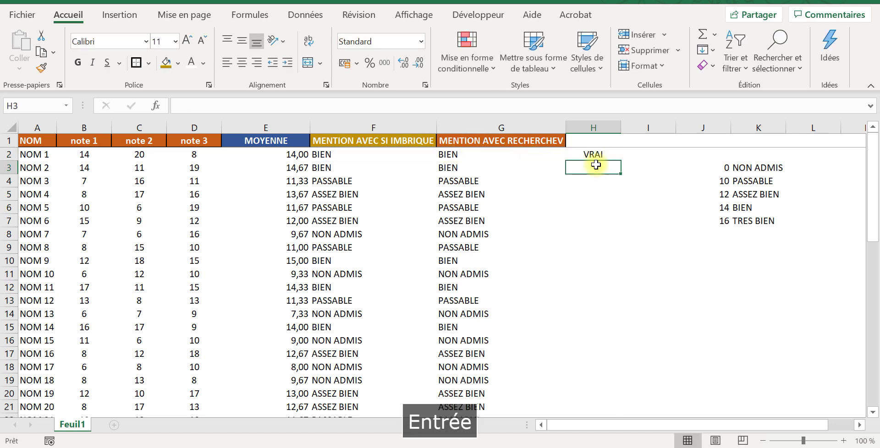
pyautogui.click(610, 152)
pyautogui.doubleClick(625, 162)
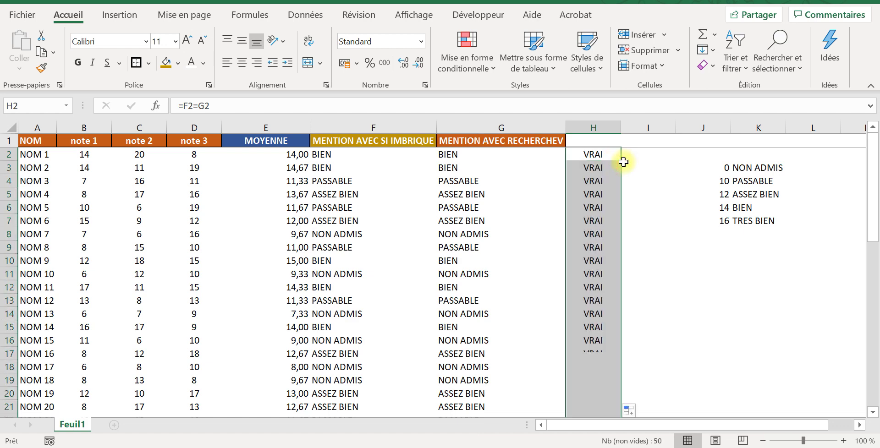
# Step: Highlight the comparison cells in column H equal to vrai with green fill and dark green text using conditional formatting
pyautogui.click(469, 74)
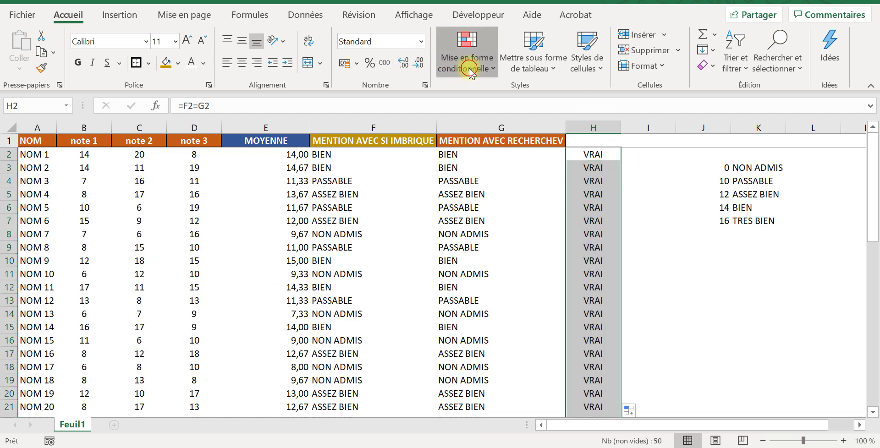
pyautogui.moveTo(486, 99)
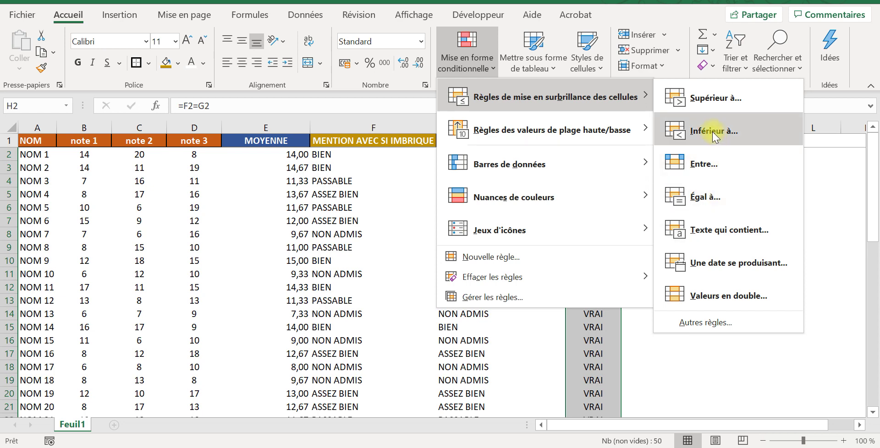
pyautogui.click(703, 191)
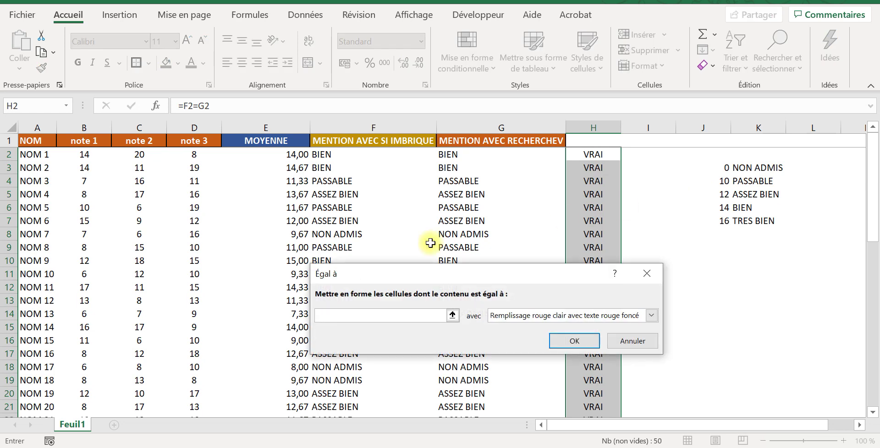
pyautogui.write('vra')
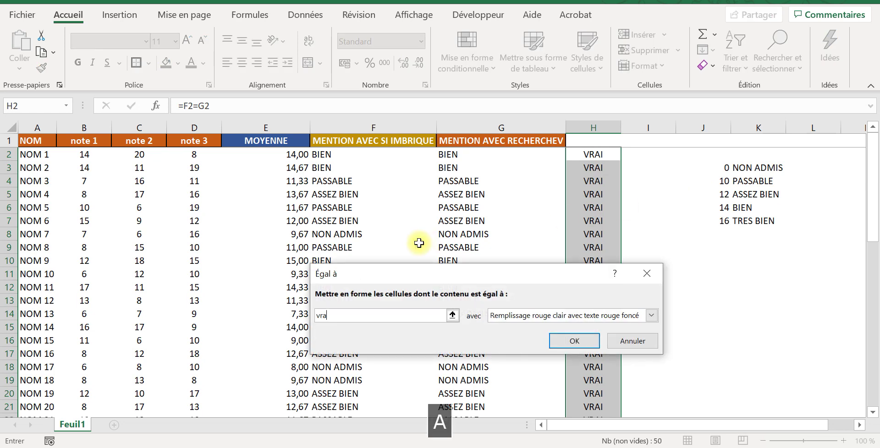
pyautogui.write('i')
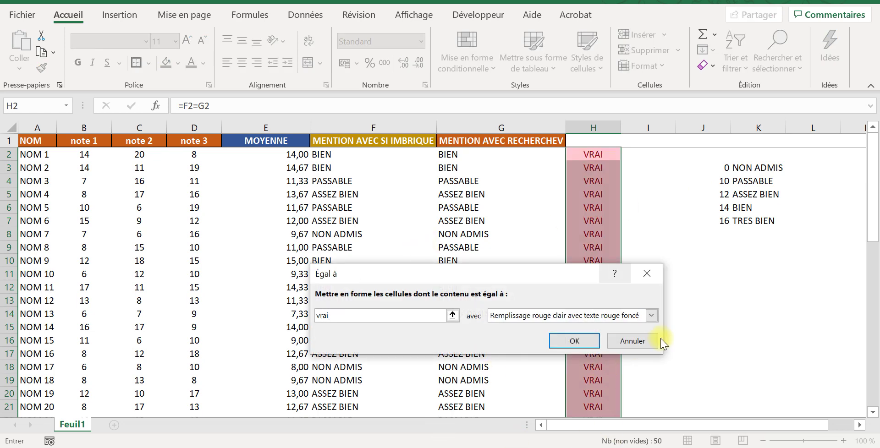
pyautogui.click(655, 317)
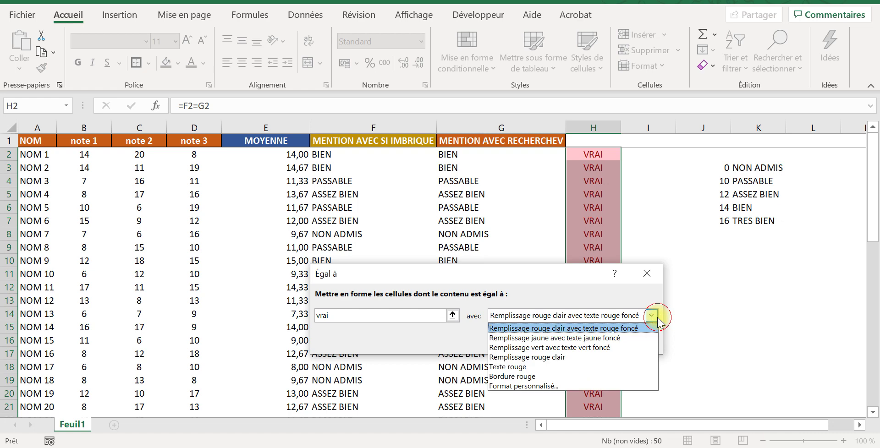
pyautogui.click(616, 348)
pyautogui.click(573, 340)
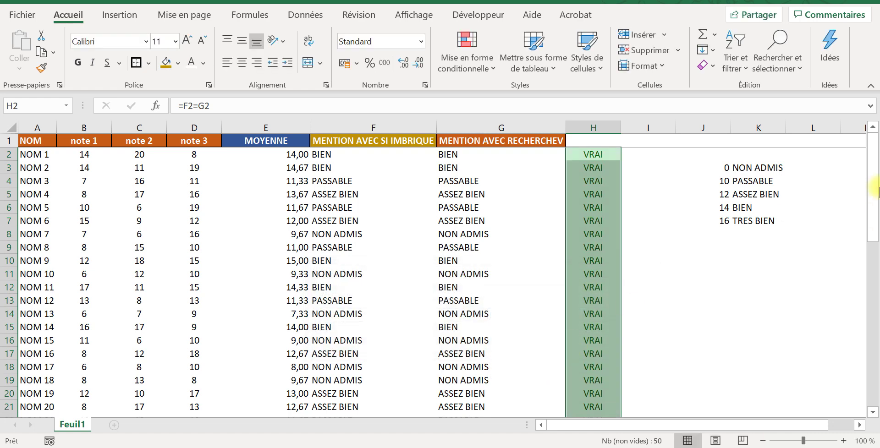
pyautogui.moveTo(874, 182)
pyautogui.mouseDown()
pyautogui.moveTo(877, 384)
pyautogui.moveTo(878, 161)
pyautogui.mouseUp()
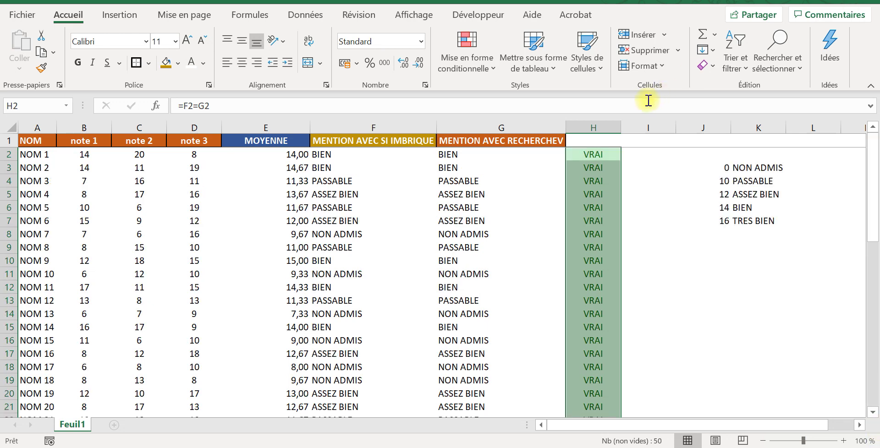
pyautogui.click(586, 180)
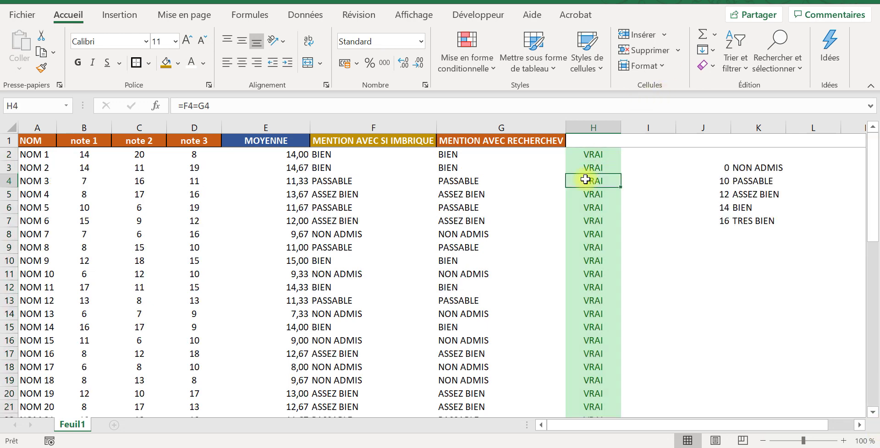
# Step: Compare the nested SI formulas in column F with the RECHERCHEV formulas in column G for the first students
pyautogui.click(389, 166)
pyautogui.click(510, 169)
pyautogui.click(341, 151)
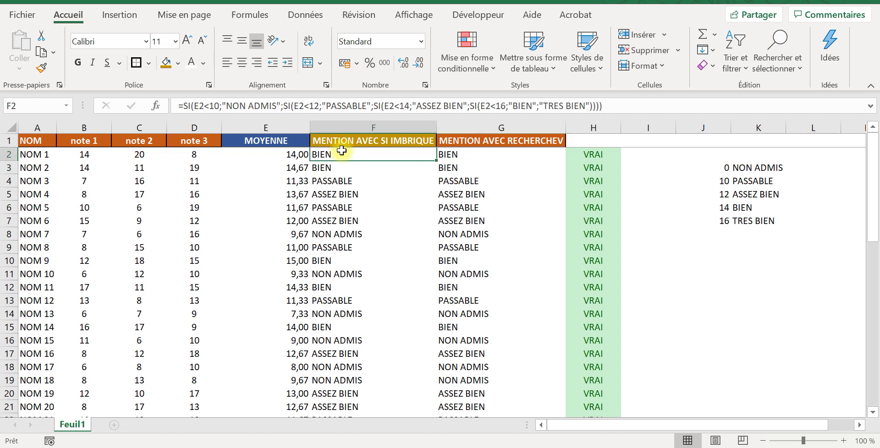
pyautogui.click(454, 161)
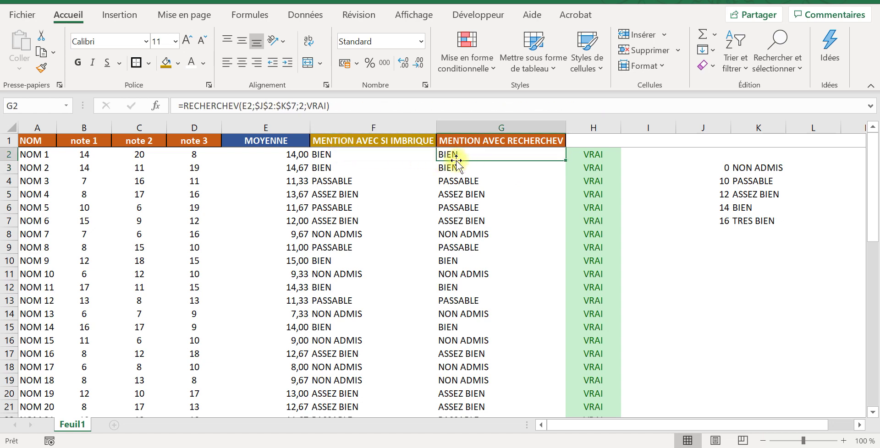
pyautogui.click(367, 162)
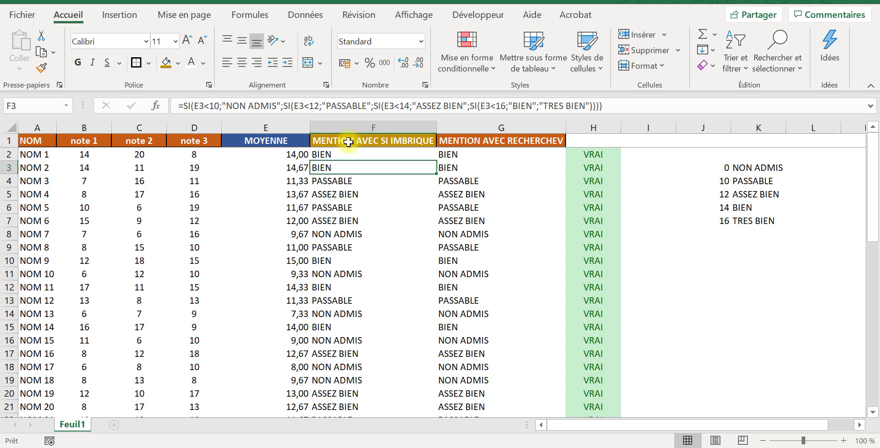
# Step: Examine each test and mention of the nested SI formula in F2
pyautogui.click(348, 142)
pyautogui.press('Down')
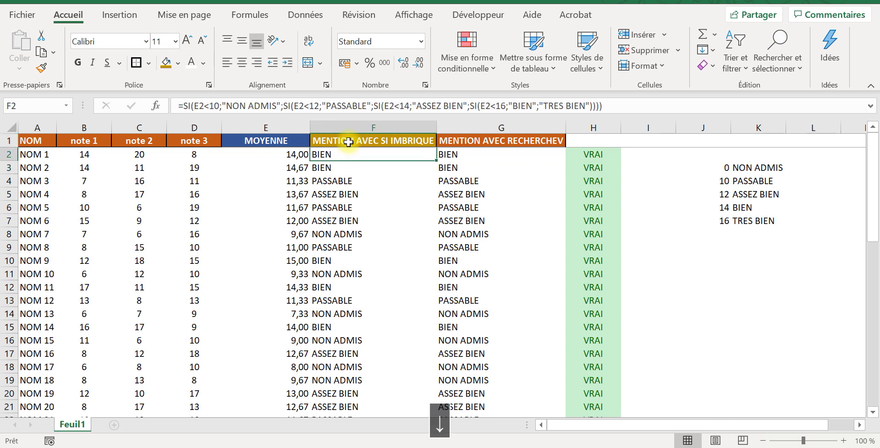
pyautogui.click(289, 106)
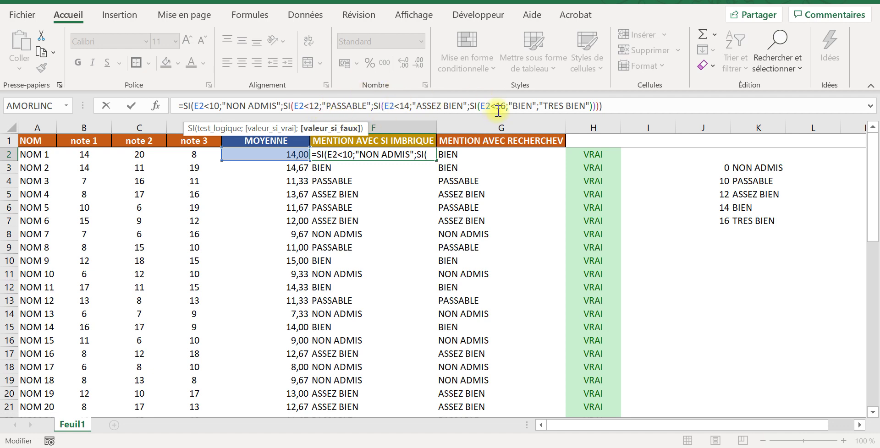
pyautogui.click(541, 106)
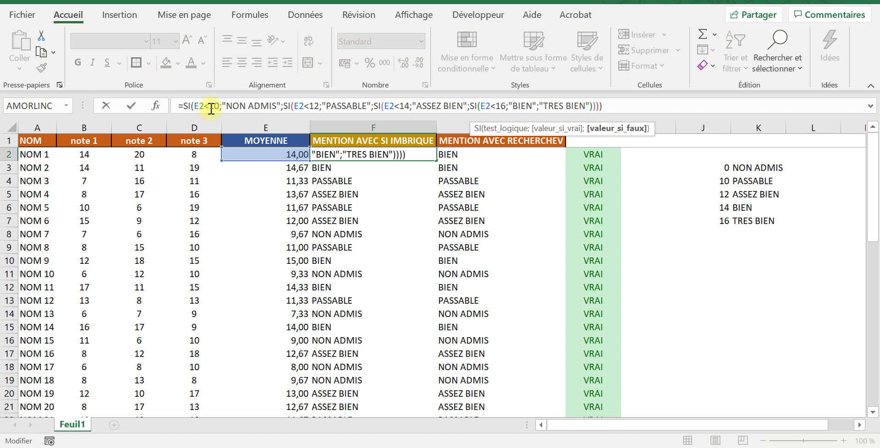
pyautogui.click(310, 110)
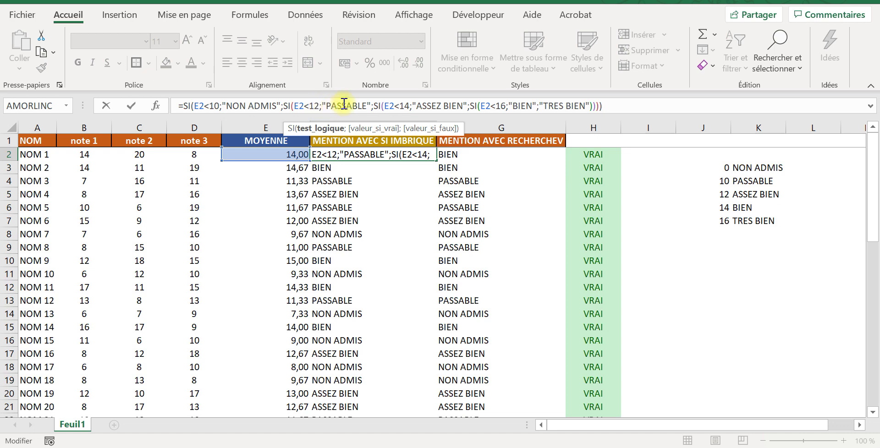
pyautogui.click(422, 106)
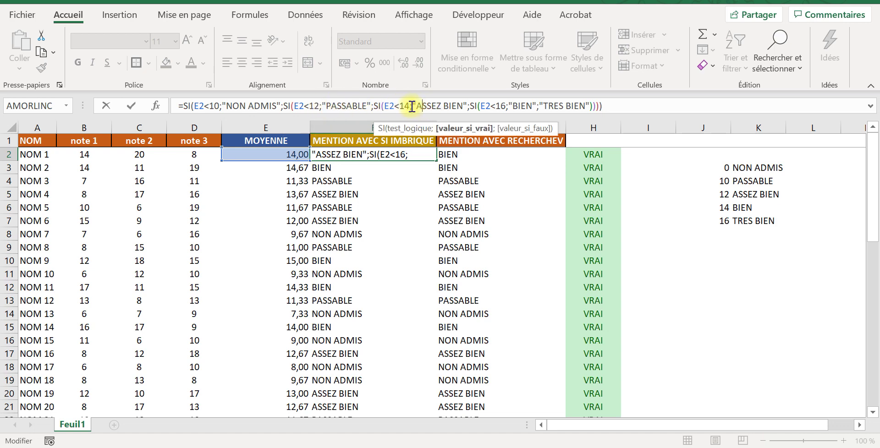
pyautogui.click(518, 106)
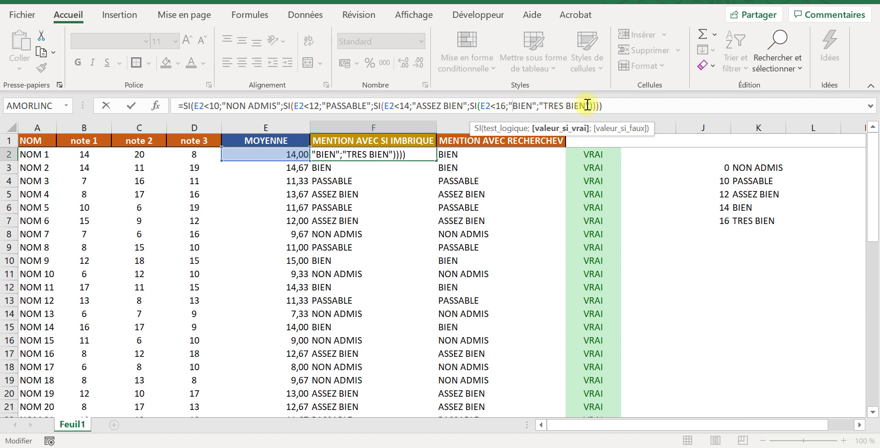
pyautogui.click(641, 171)
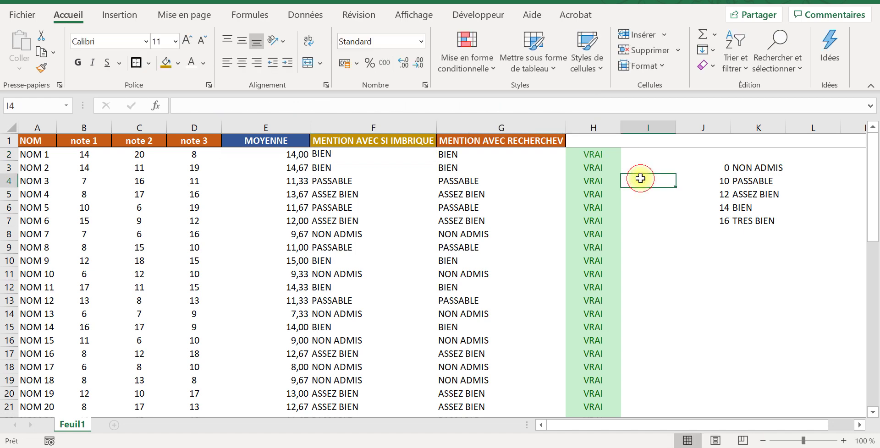
# Step: Examine each argument of the RECHERCHEV formula in G2: lookup value, table, column index and match type
pyautogui.click(458, 154)
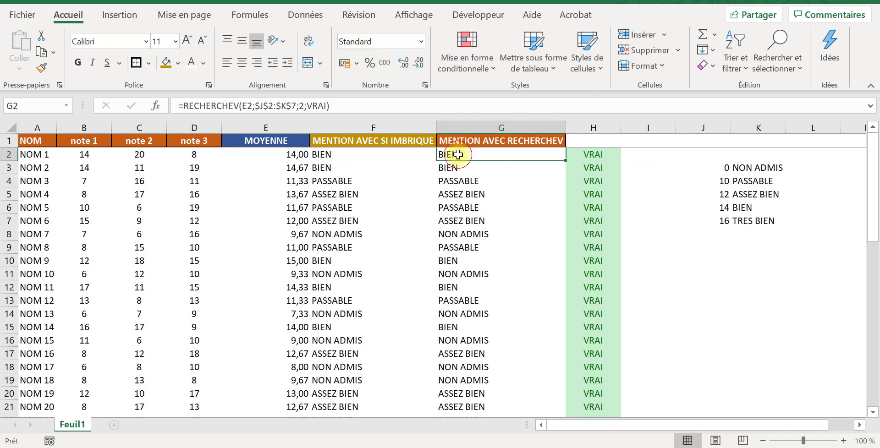
pyautogui.click(337, 105)
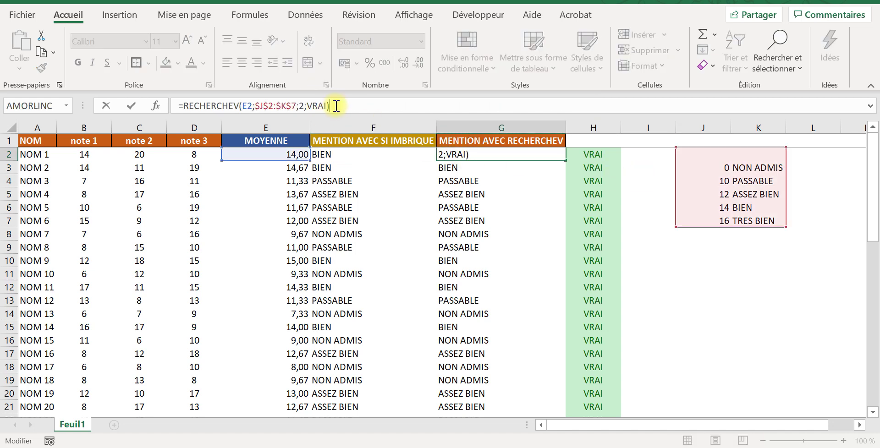
pyautogui.click(248, 106)
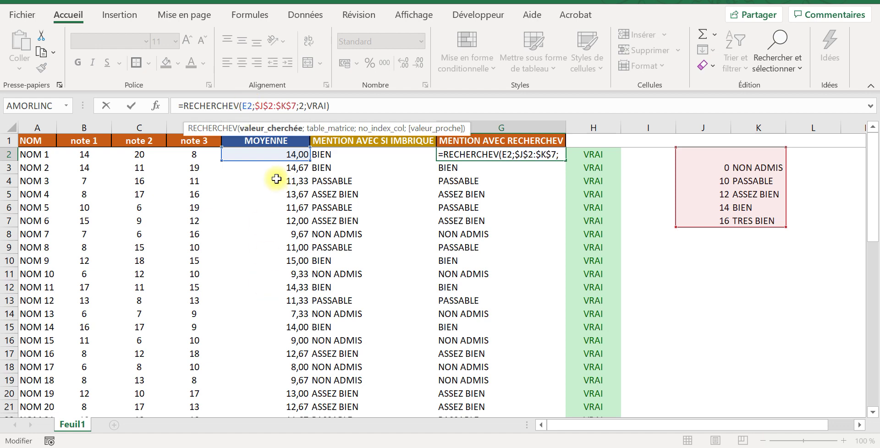
pyautogui.click(288, 106)
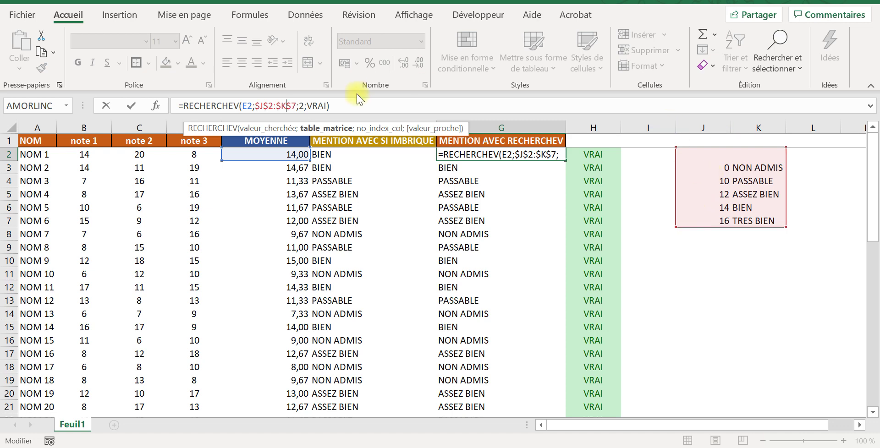
pyautogui.click(303, 109)
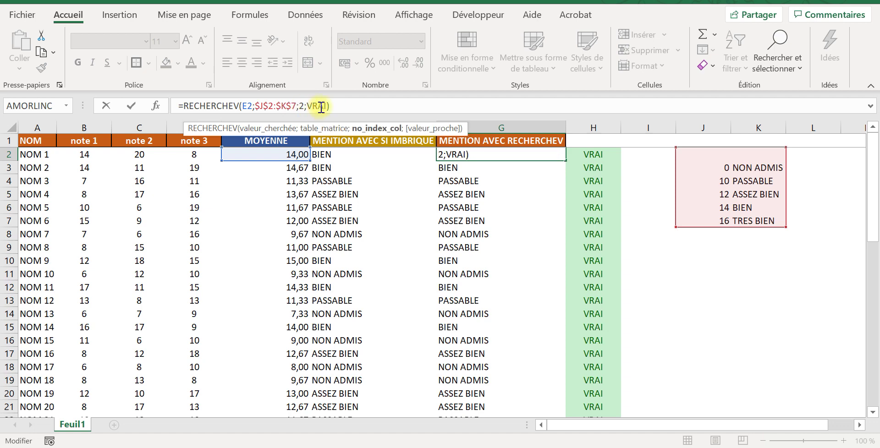
pyautogui.click(321, 108)
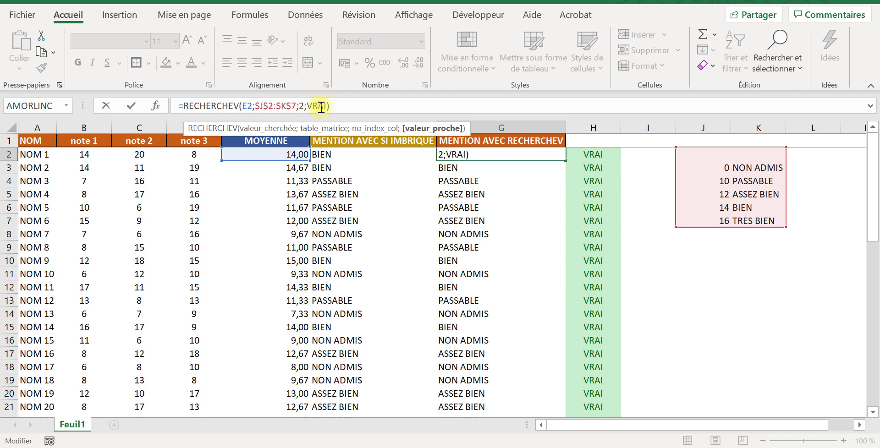
pyautogui.press('Return')
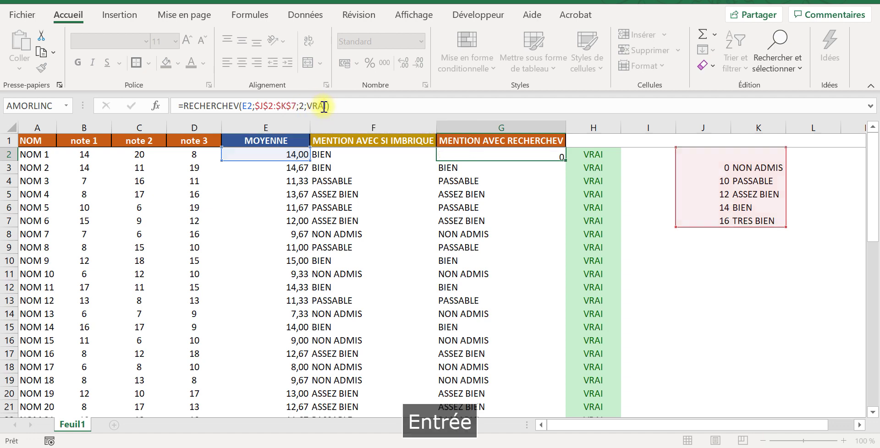
# Step: Review the comparison results in column H from H2 to the last student
pyautogui.click(585, 138)
pyautogui.press('Down')
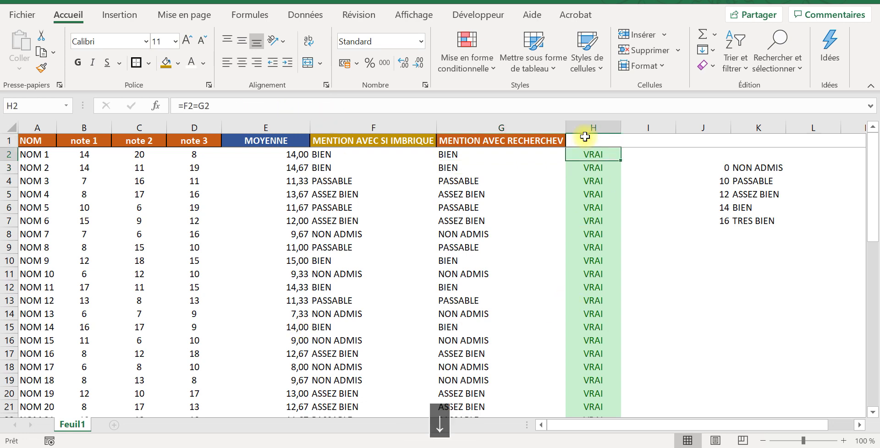
pyautogui.hotkey('ctrl', 'shift', 'Down')
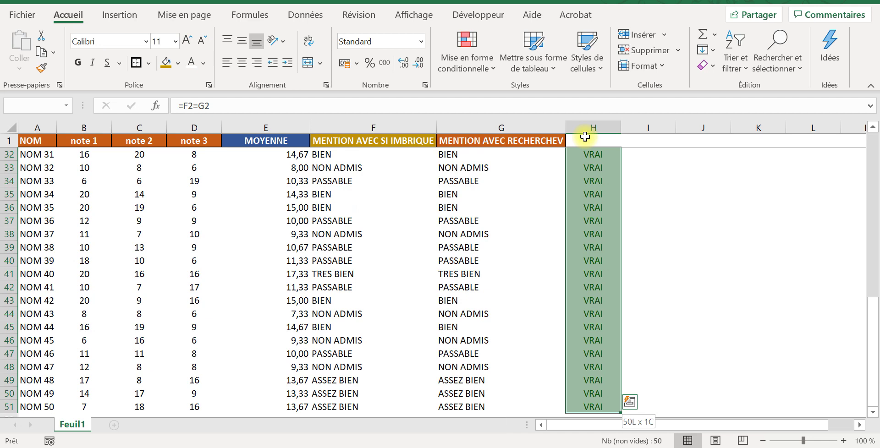
pyautogui.press('Up')
pyautogui.press('Down')
# Step: Clear the nested SI formula in F2 to test the comparison in H2, and undo the deletion
pyautogui.press('Left')
pyautogui.press('Left')
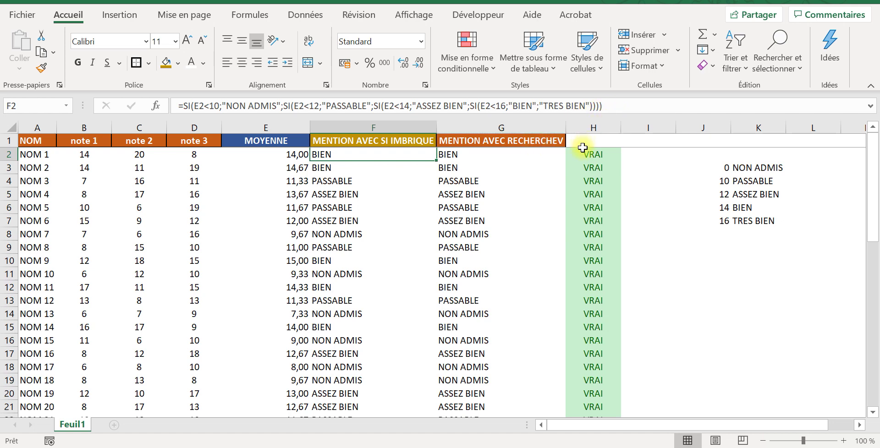
pyautogui.doubleClick(348, 155)
pyautogui.press('BackSpace')
pyautogui.press('Return')
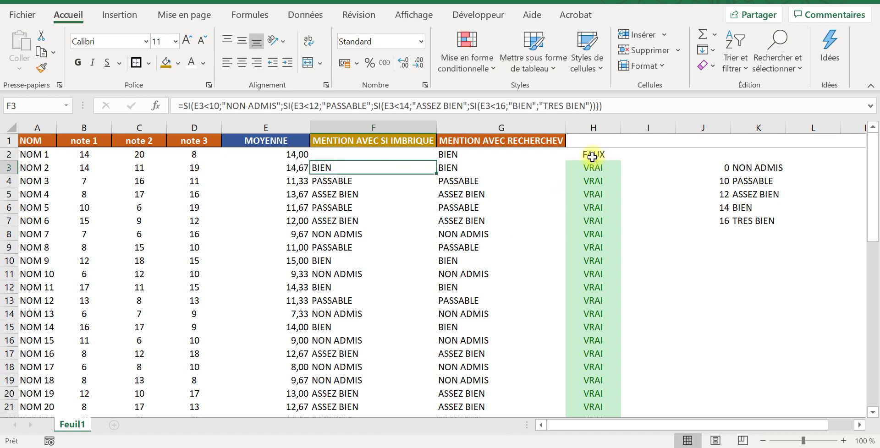
pyautogui.click(369, 153)
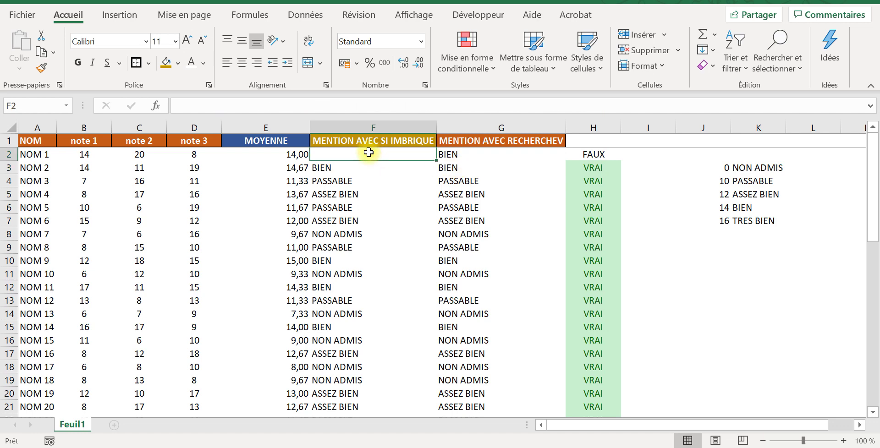
pyautogui.hotkey('ctrl', 'z')
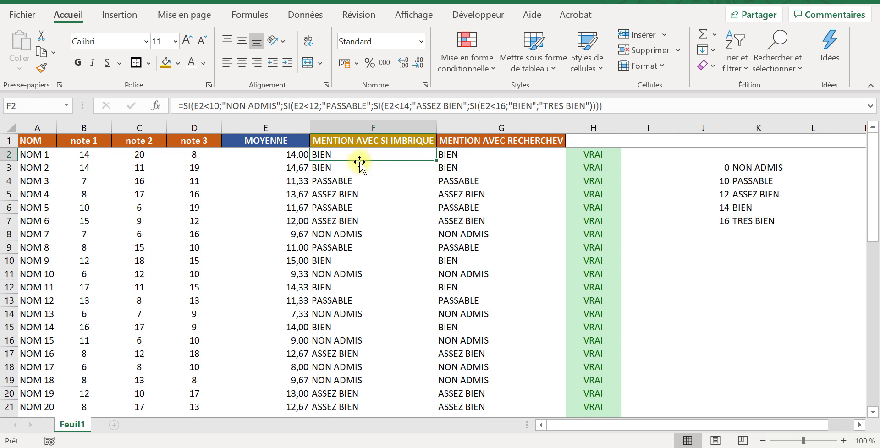
# Step: Review the formulas in G2 and F3 and the first threshold of the mention table in J3
pyautogui.click(445, 153)
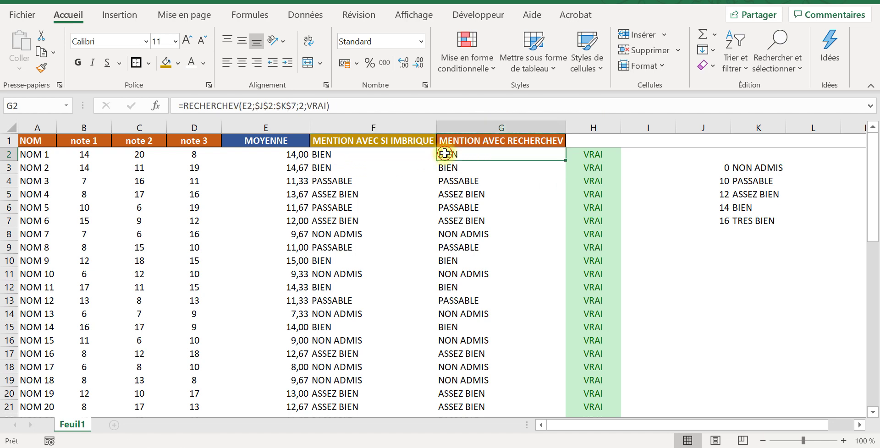
pyautogui.click(376, 164)
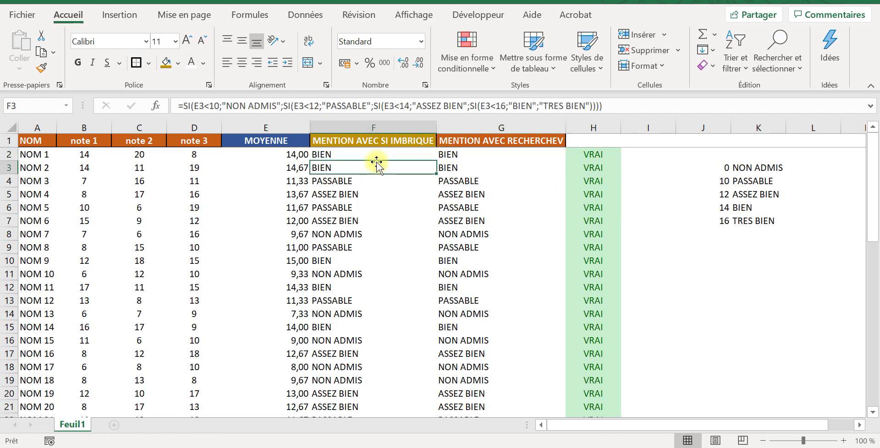
pyautogui.click(725, 168)
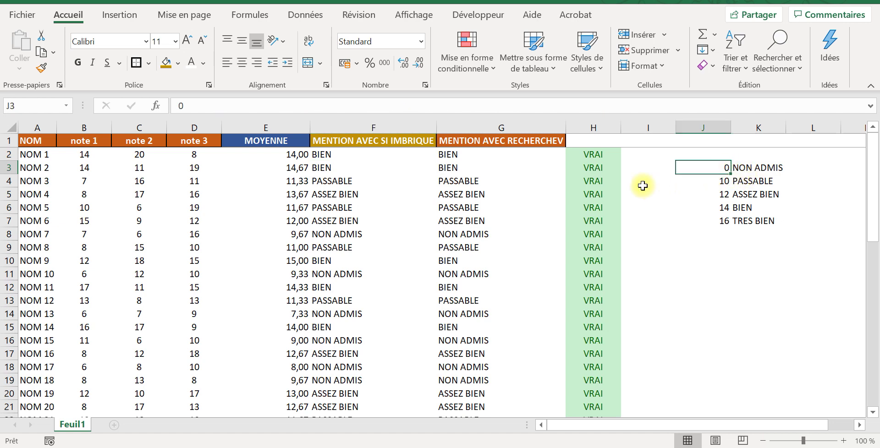
# Step: Compare the nested SI formulas in F2:F4 with the RECHERCHEV formulas in G2:G3, and check the first mention label in K3
pyautogui.click(488, 164)
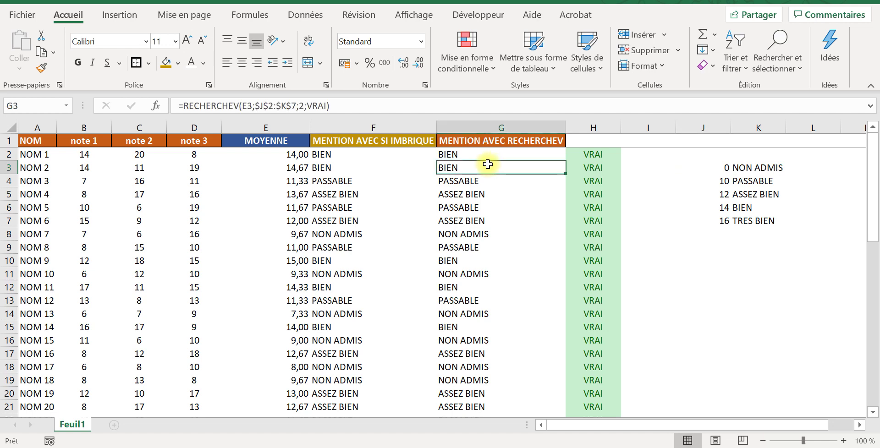
pyautogui.click(331, 155)
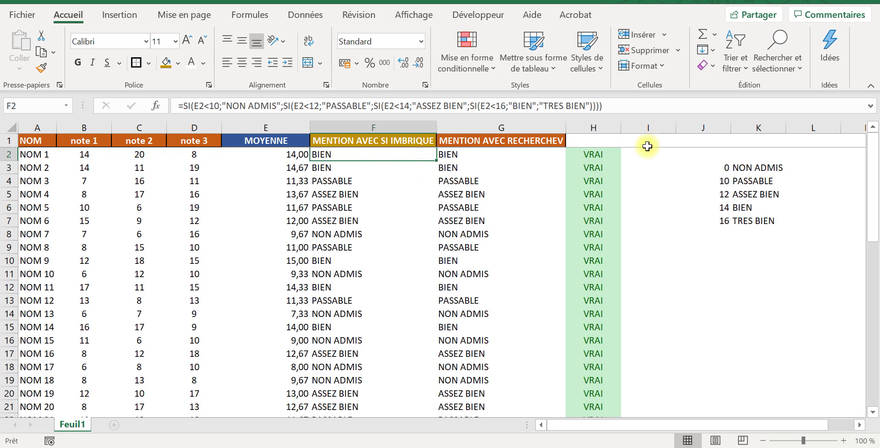
pyautogui.click(770, 170)
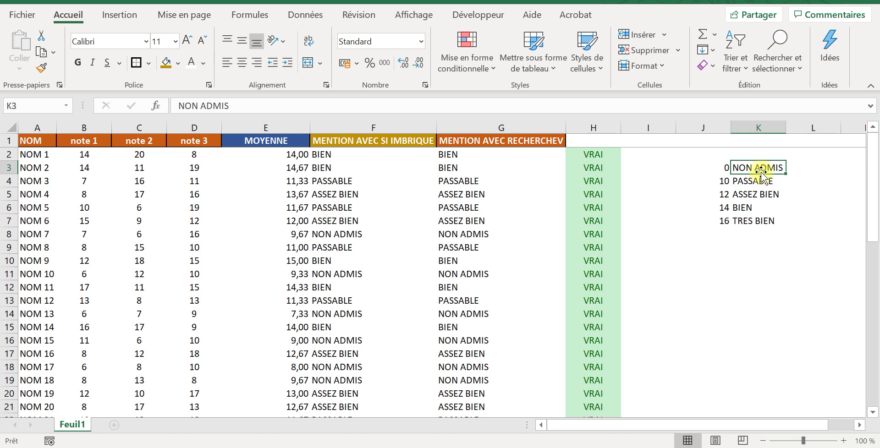
pyautogui.click(335, 183)
pyautogui.click(340, 165)
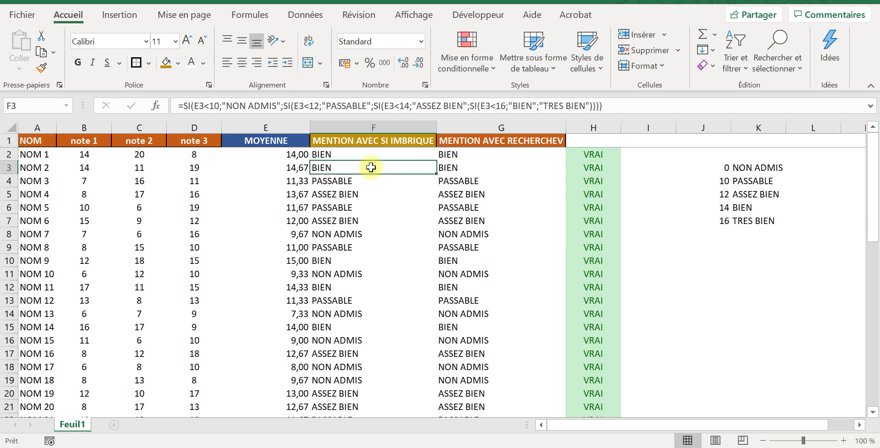
pyautogui.click(467, 165)
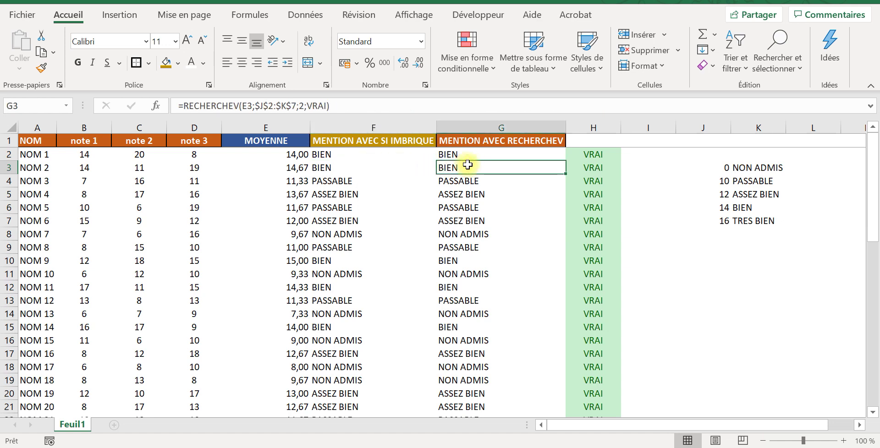
pyautogui.click(360, 166)
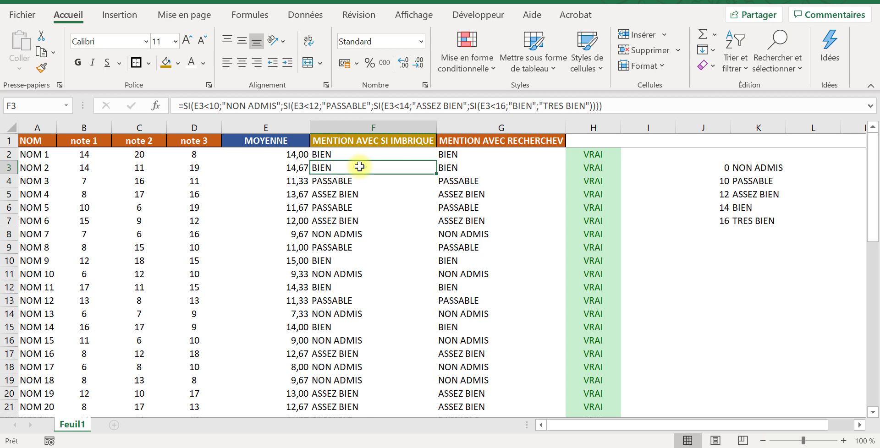
pyautogui.click(453, 157)
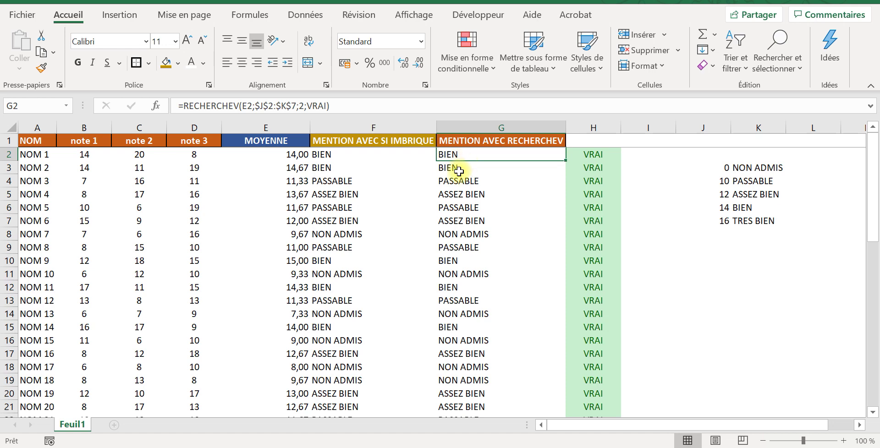
pyautogui.click(459, 168)
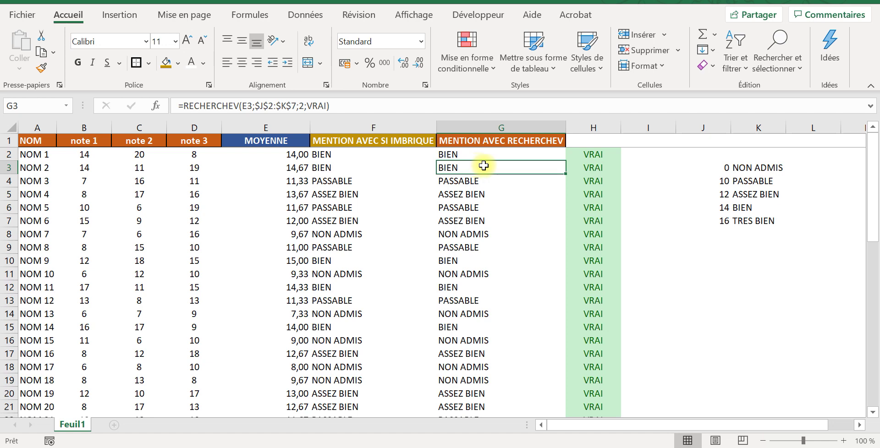
pyautogui.click(369, 173)
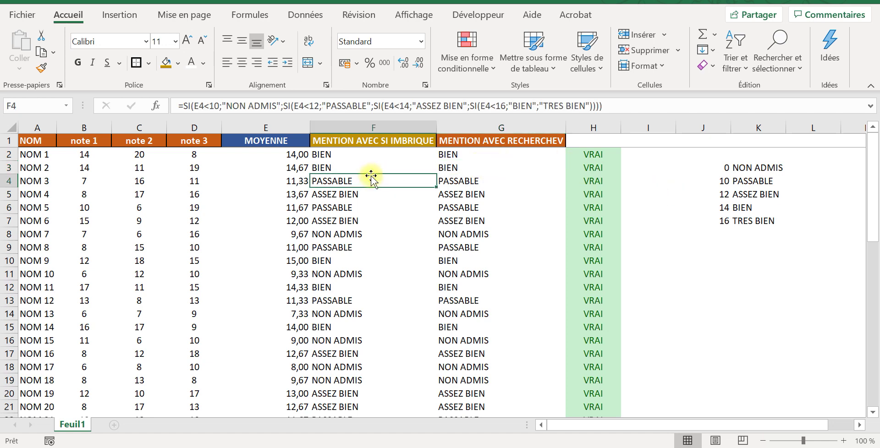
pyautogui.click(468, 159)
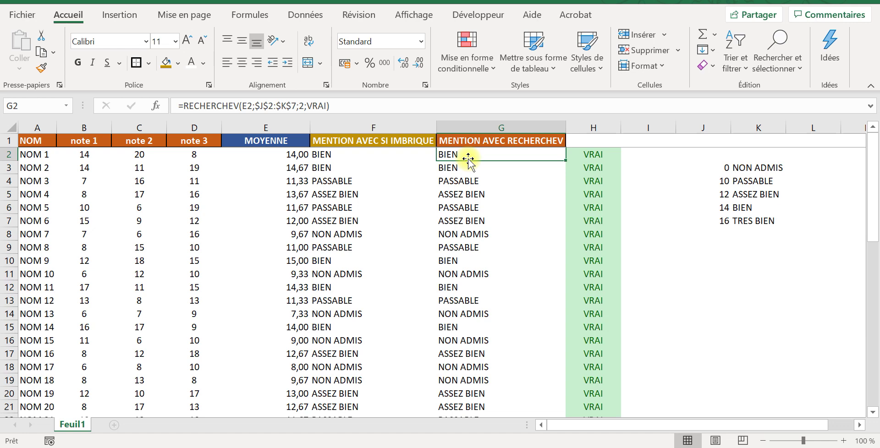
pyautogui.click(324, 157)
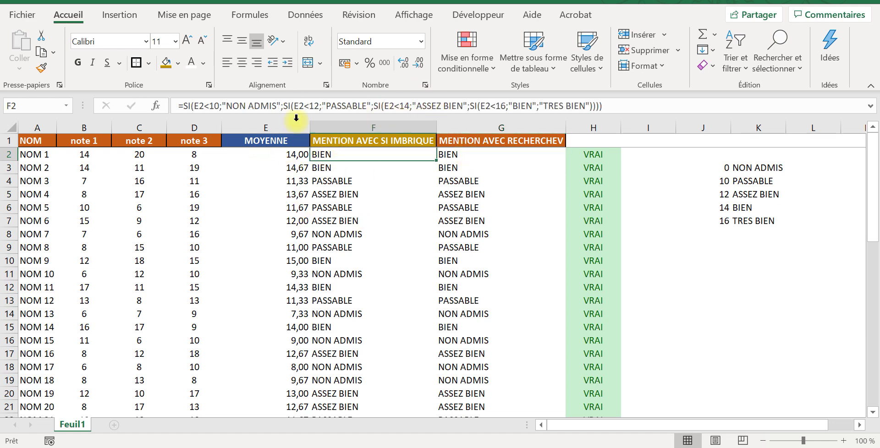
pyautogui.click(501, 156)
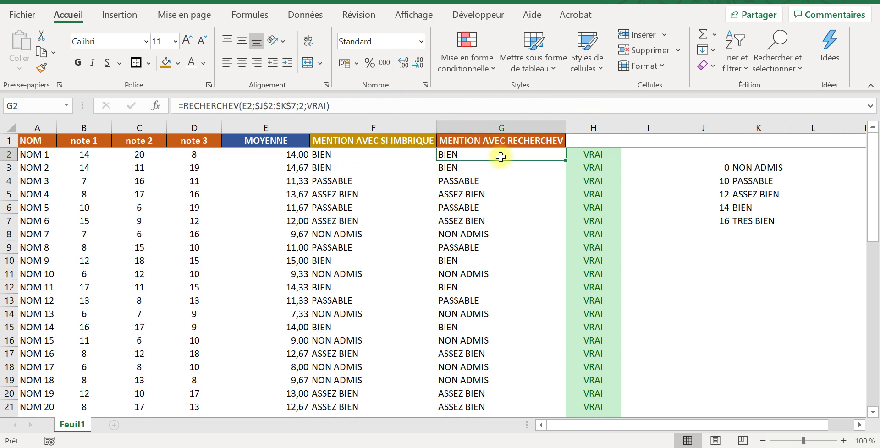